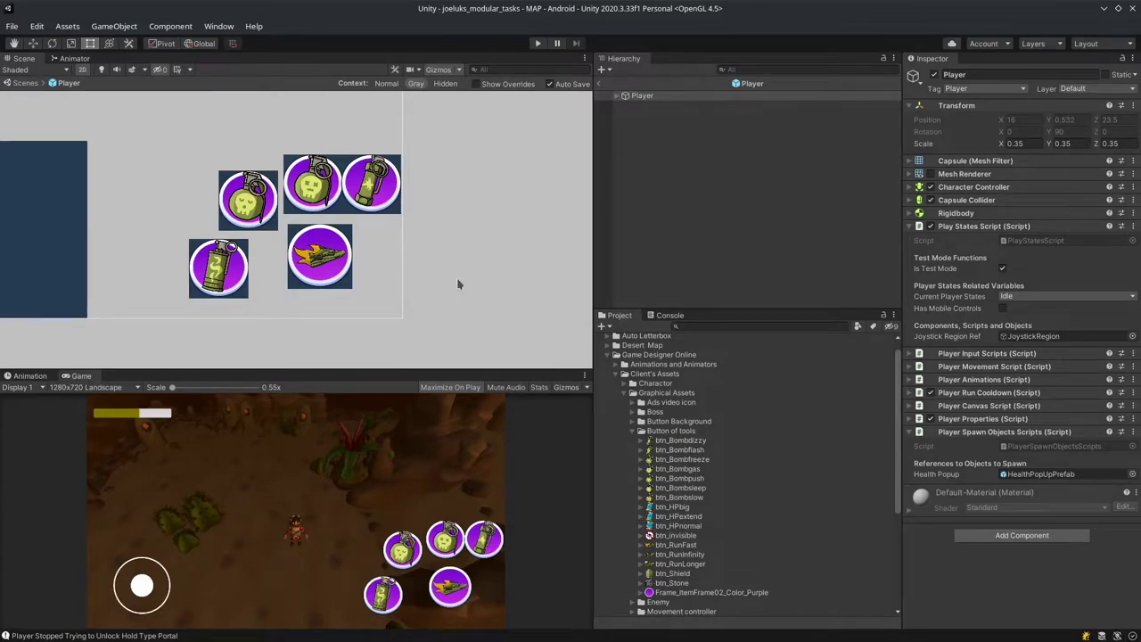
Step: Enable Has Mobile Controls on the Player and play-test moving the character with the touch joystick, ending the test when done
{"action": "left_click", "coordinate": [642, 97]}
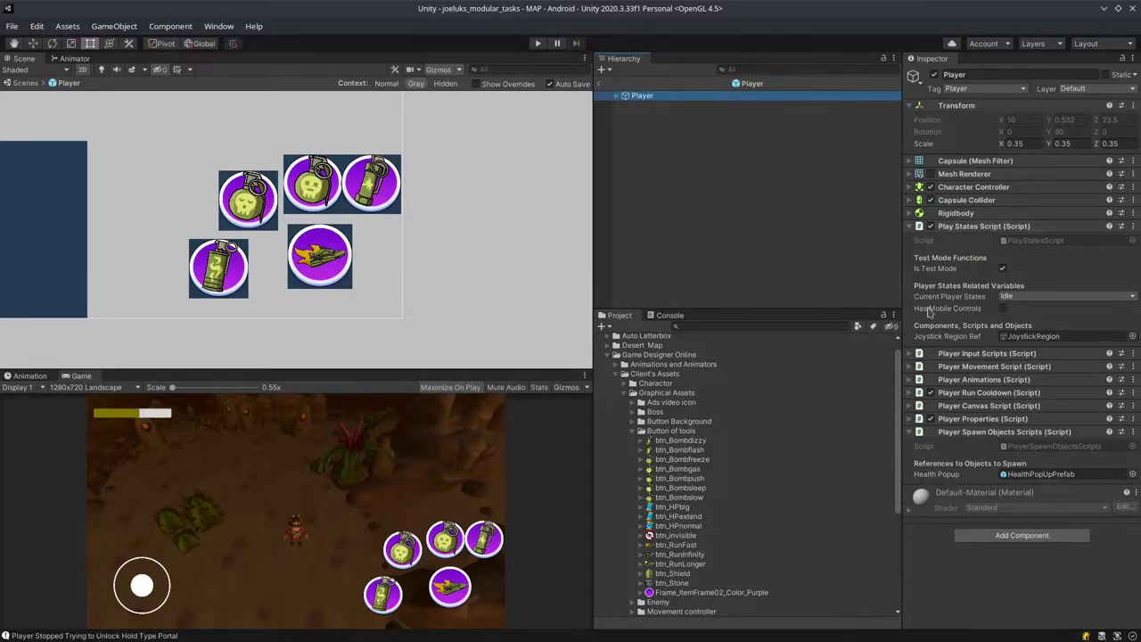
{"action": "left_click", "coordinate": [1002, 308]}
{"action": "left_click", "coordinate": [537, 42]}
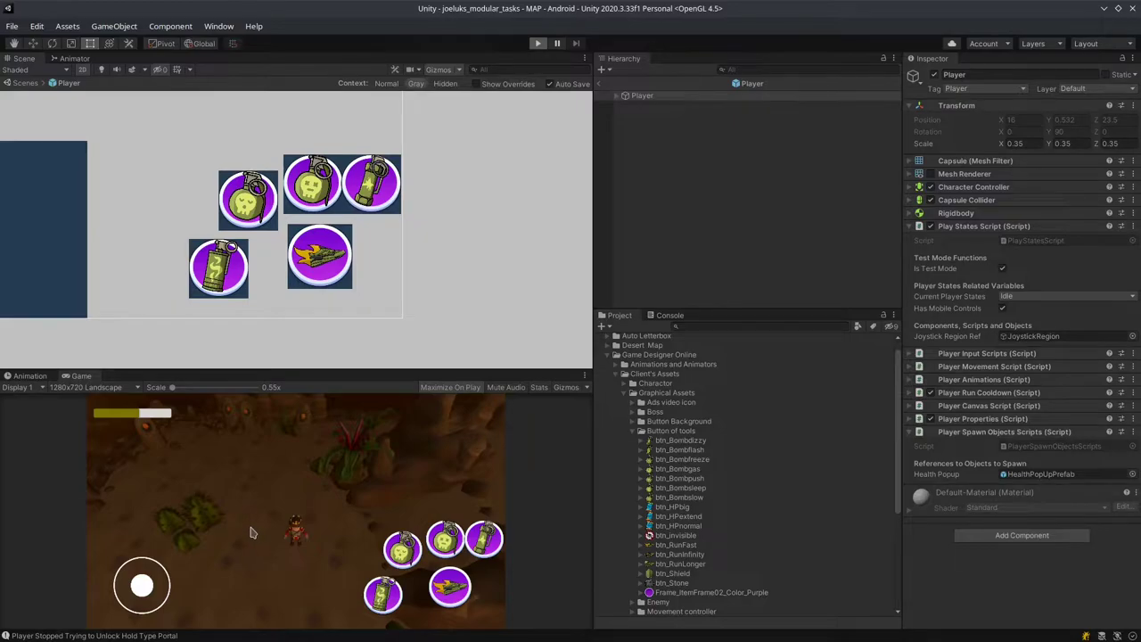
{"action": "key", "text": "shift+space"}
{"action": "left_click_drag", "start_coordinate": [247, 504], "coordinate": [392, 410]}
{"action": "left_click_drag", "start_coordinate": [313, 479], "coordinate": [189, 451]}
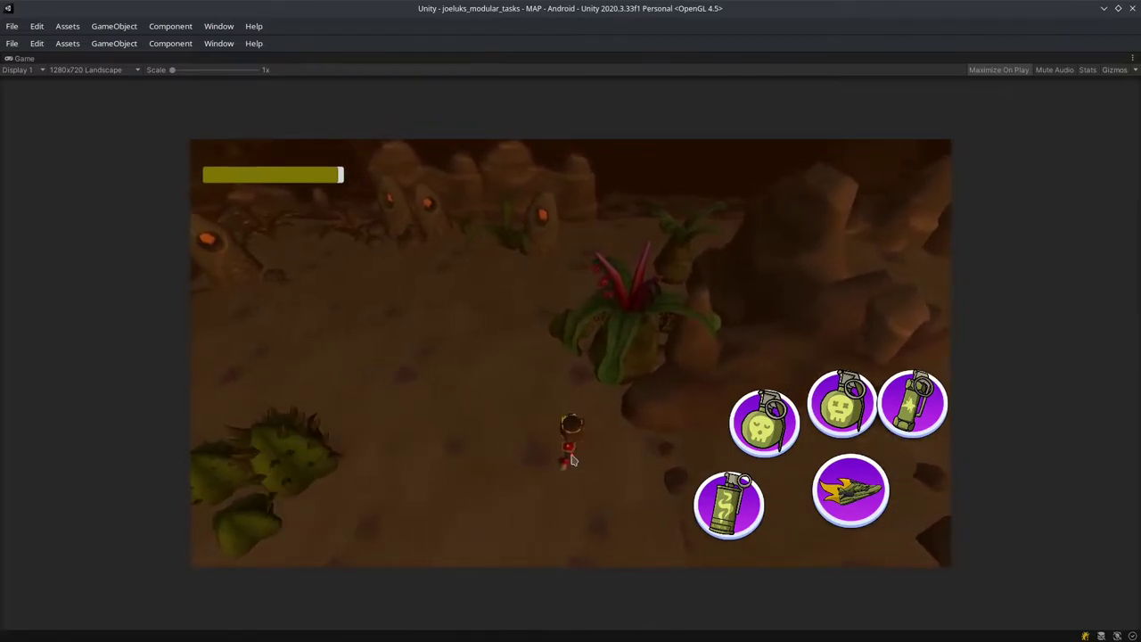
{"action": "left_click_drag", "start_coordinate": [265, 473], "coordinate": [426, 515]}
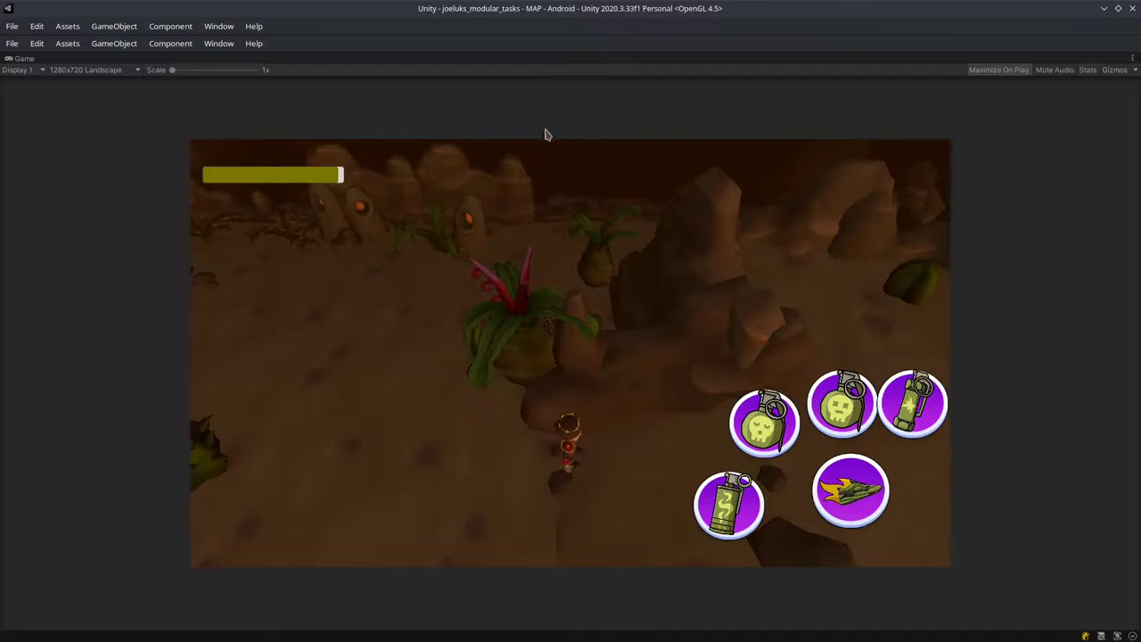
{"action": "left_click", "coordinate": [538, 43]}
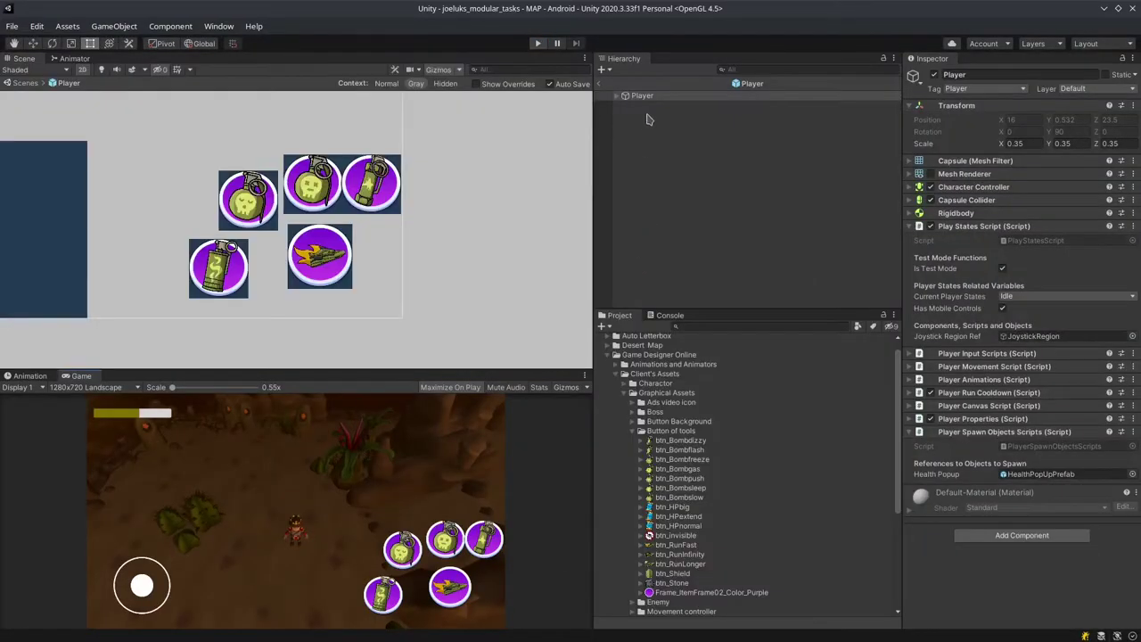
Step: Turn off Has Mobile Controls on the Player's Play States Script and start play mode with a maximized Game view
{"action": "left_click", "coordinate": [652, 98]}
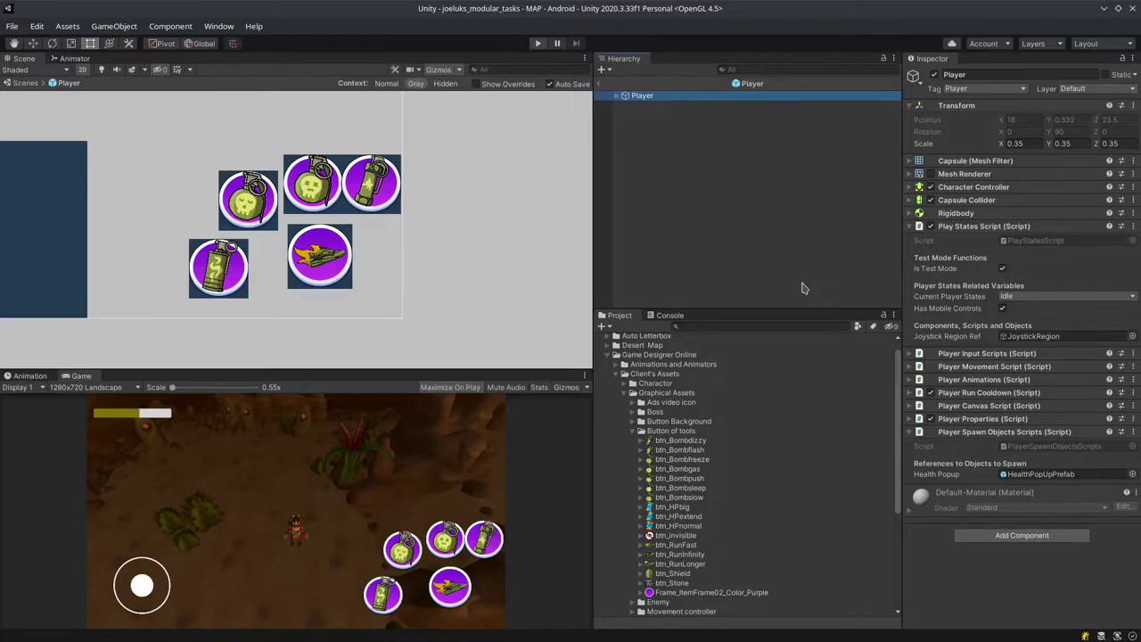
{"action": "left_click", "coordinate": [1002, 309]}
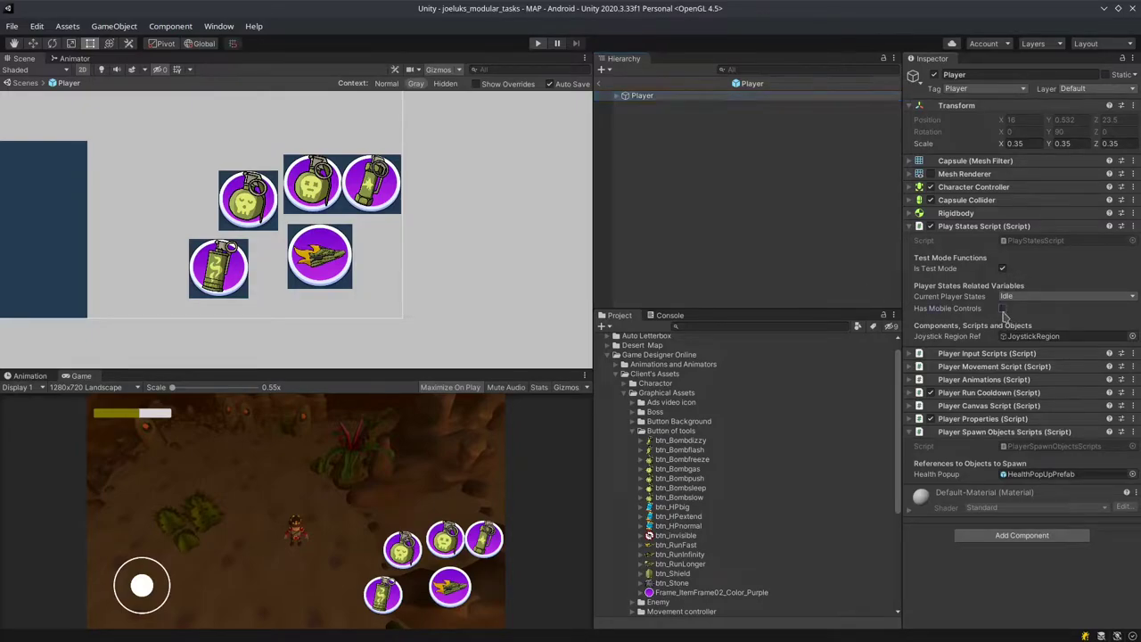
{"action": "left_click", "coordinate": [538, 44]}
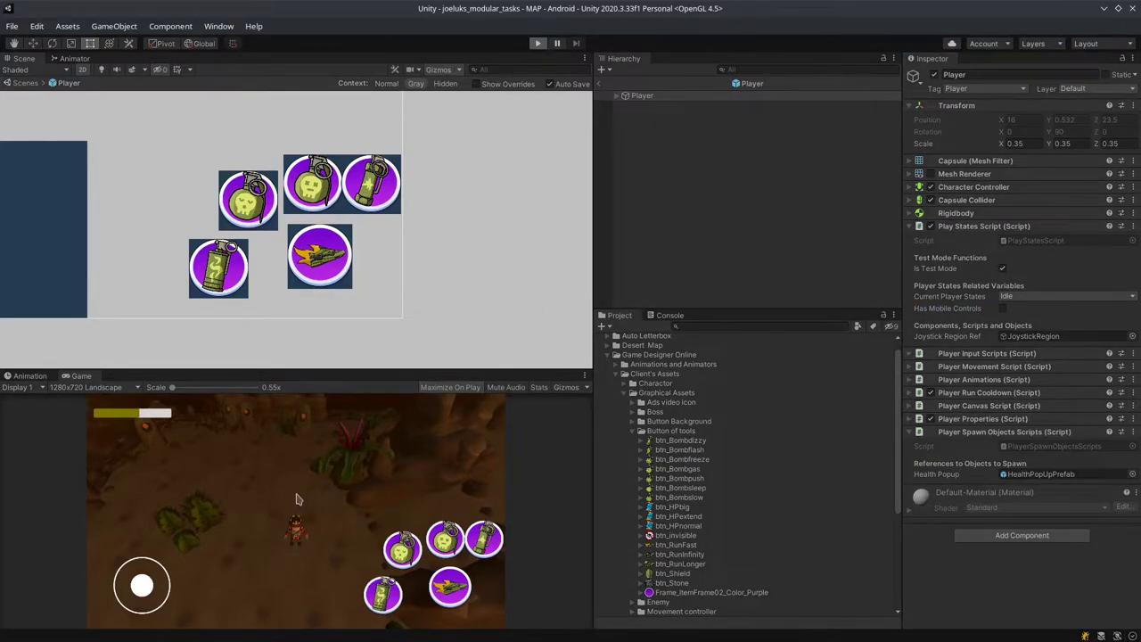
{"action": "key", "text": "shift+space"}
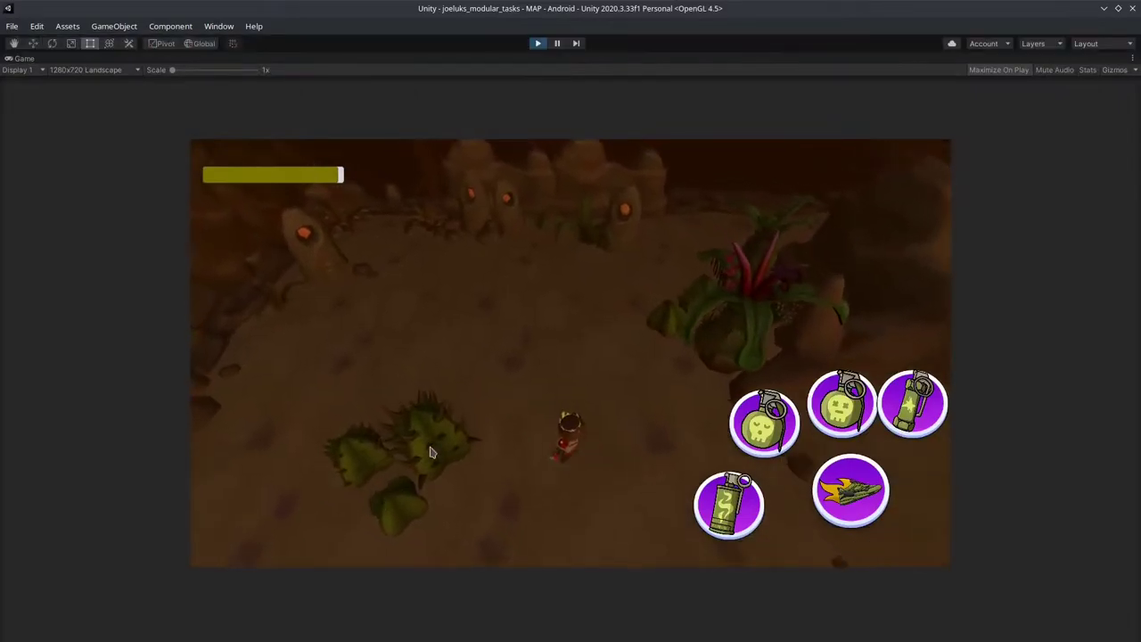
Step: Test the character's keyboard movement in all four directions around the spiky plants
{"action": "key", "text": "a"}
{"action": "key", "text": "s"}
{"action": "key", "text": "d"}
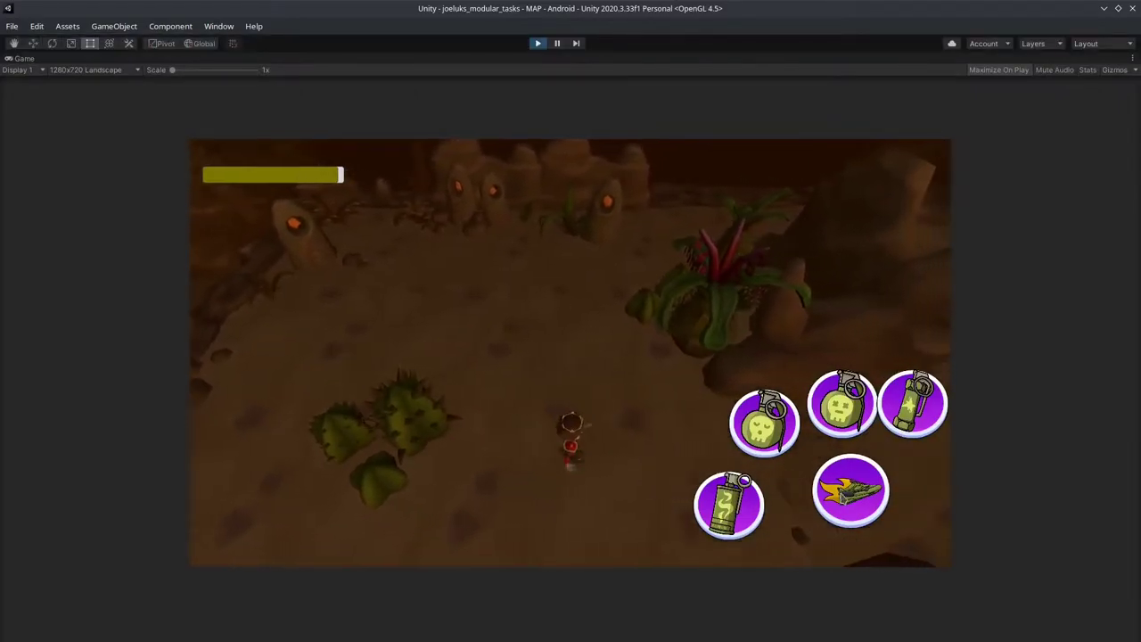
{"action": "key", "text": "d"}
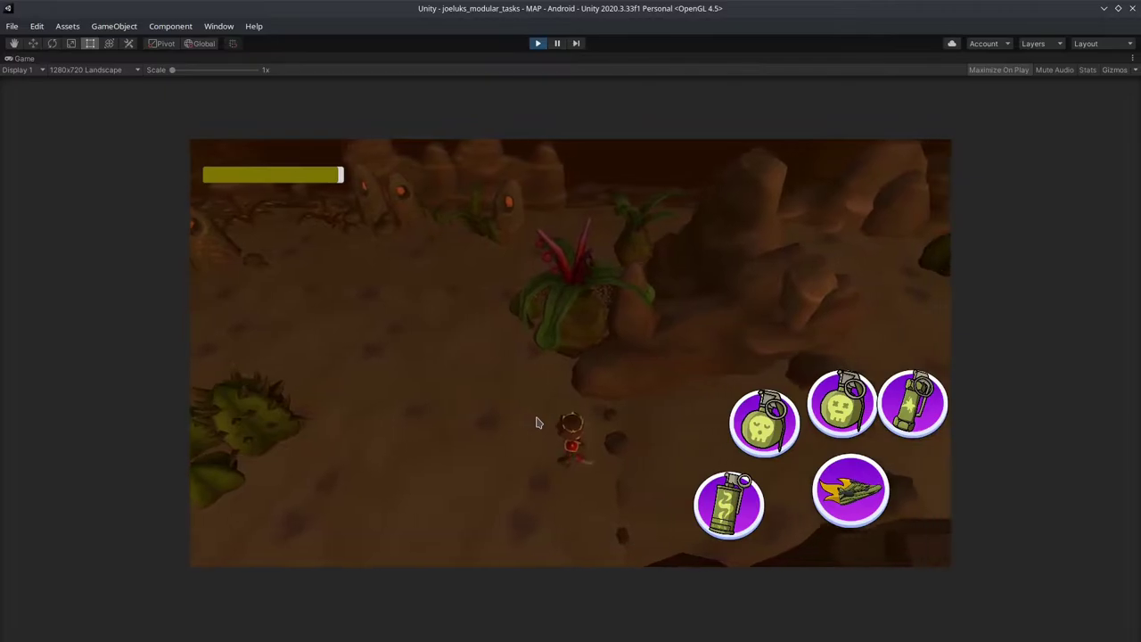
{"action": "key", "text": "a"}
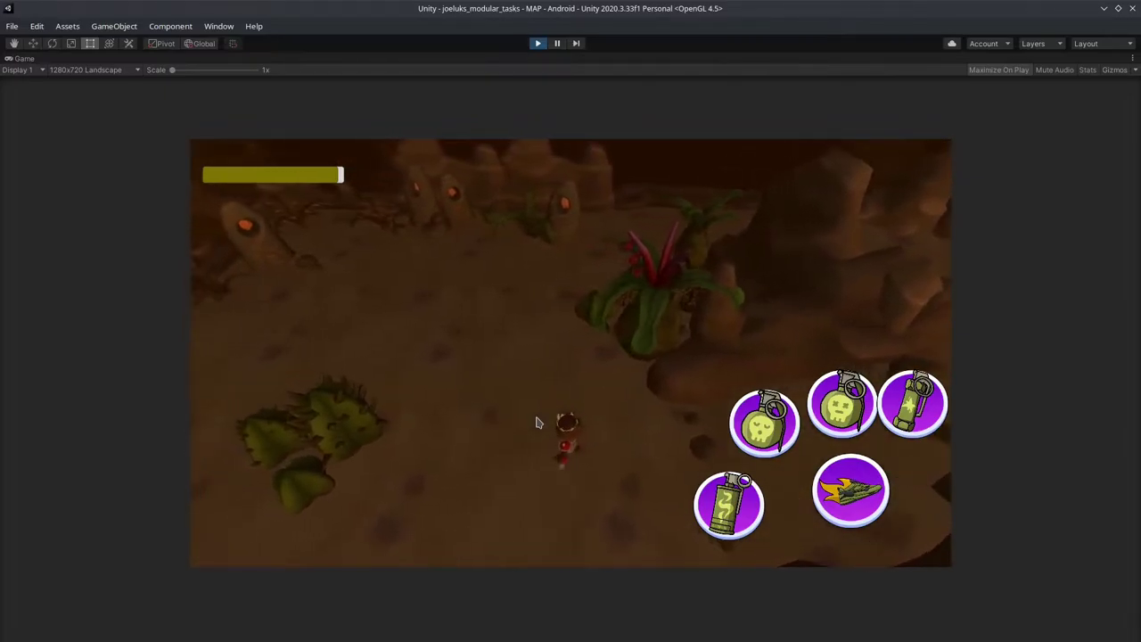
{"action": "key", "text": "w"}
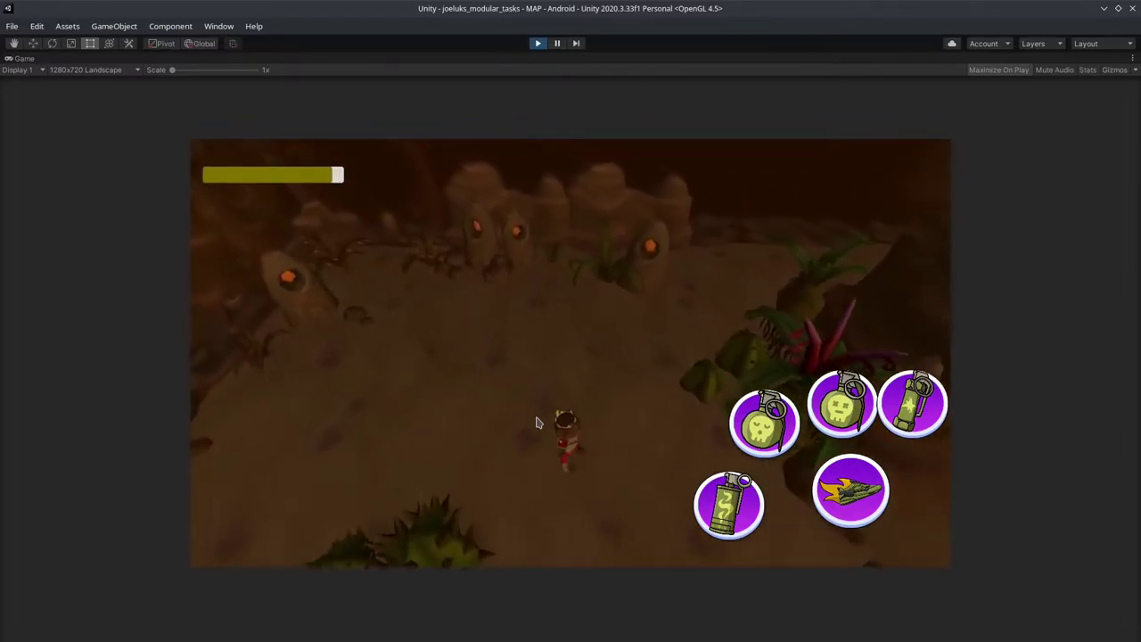
{"action": "key", "text": "a"}
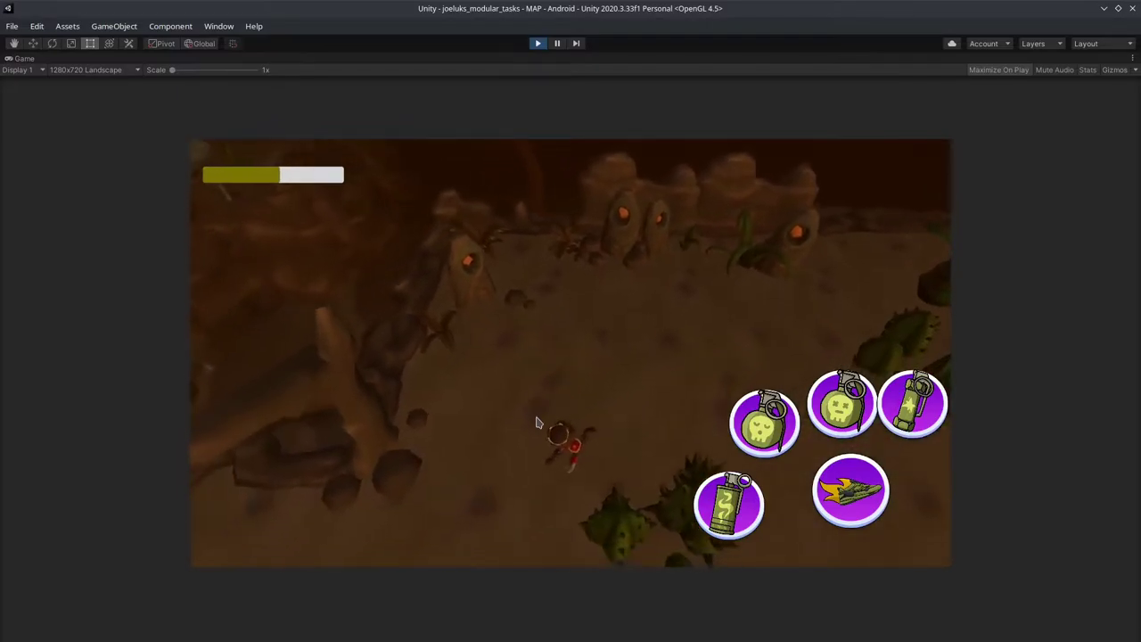
{"action": "key", "text": "s"}
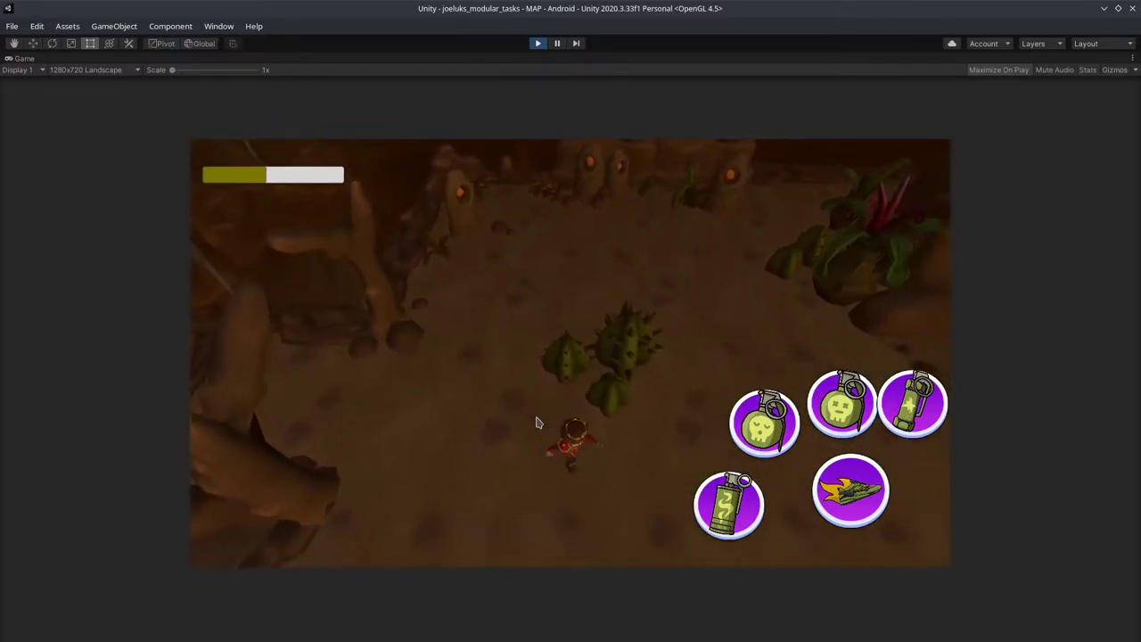
{"action": "key", "text": "d"}
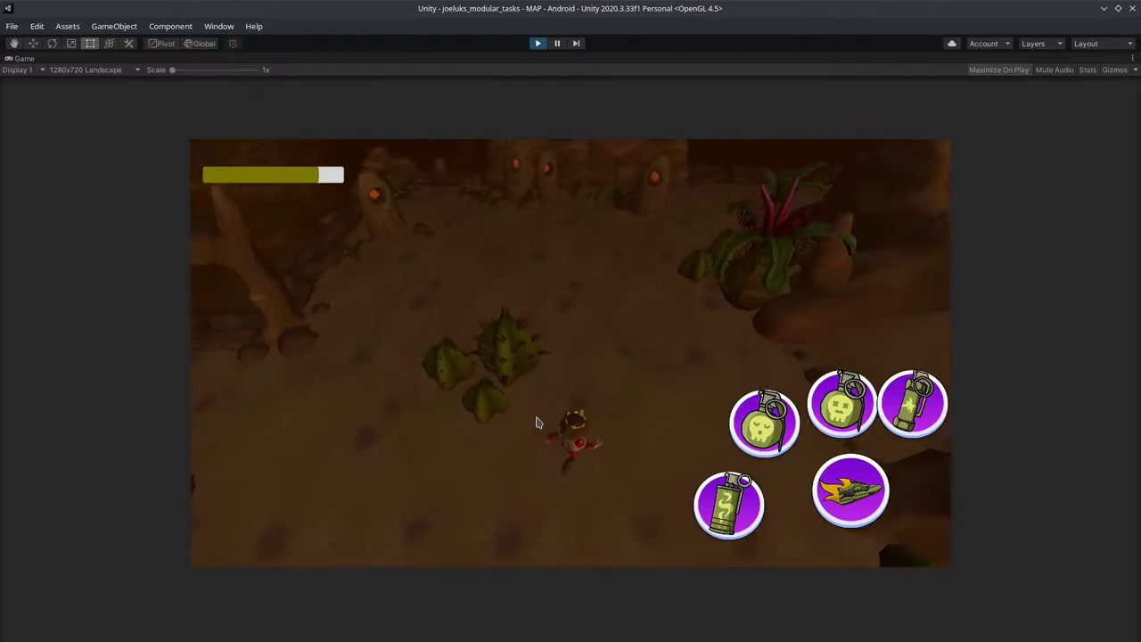
{"action": "key", "text": "w"}
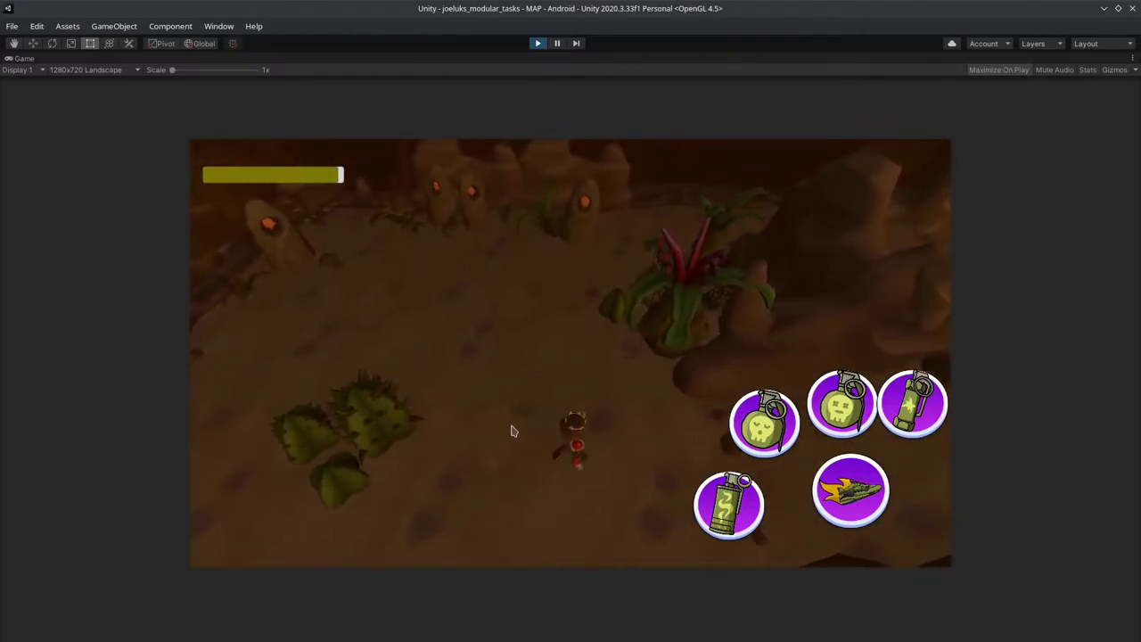
{"action": "key", "text": "d"}
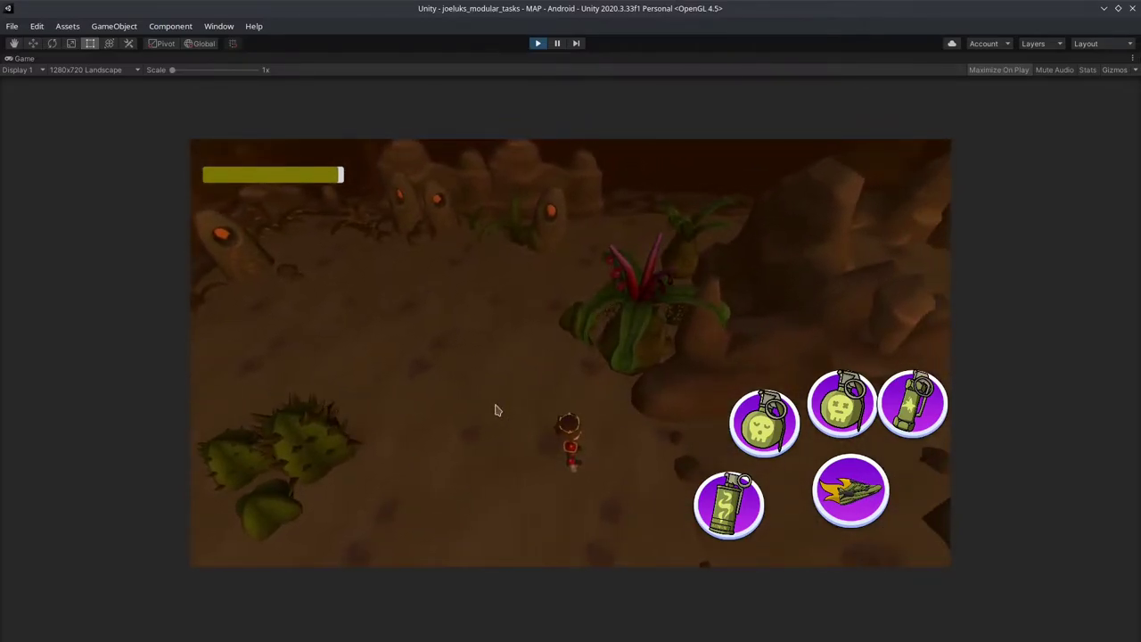
Step: Run the character to the purple portal, unlock it through its padlock prompt, step away and stop play mode
{"action": "key", "text": "d"}
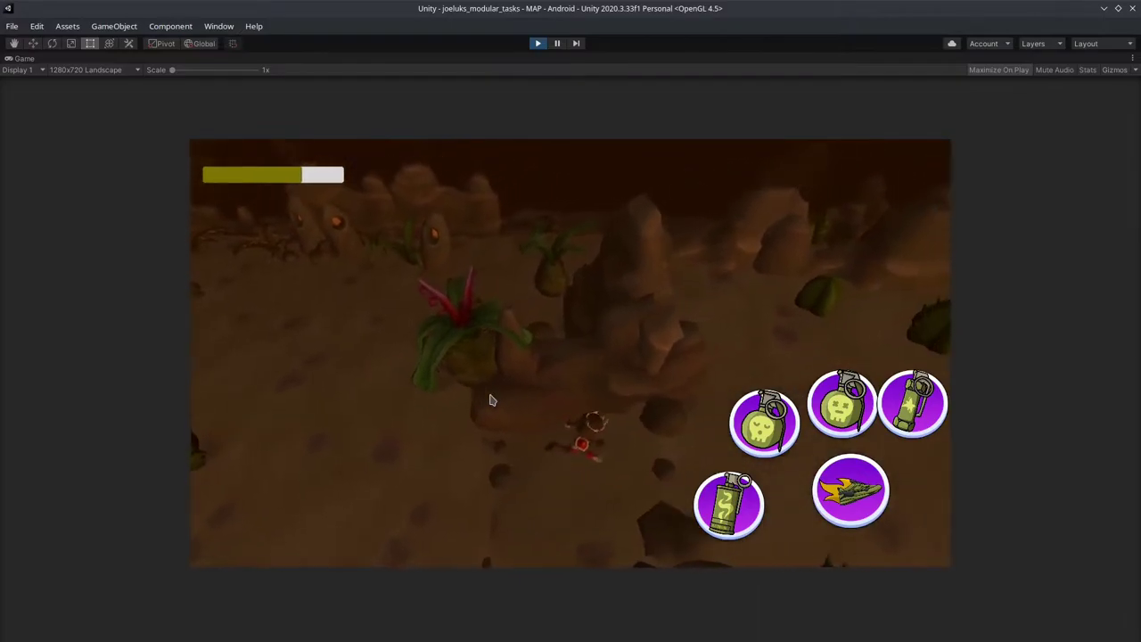
{"action": "key", "text": "s"}
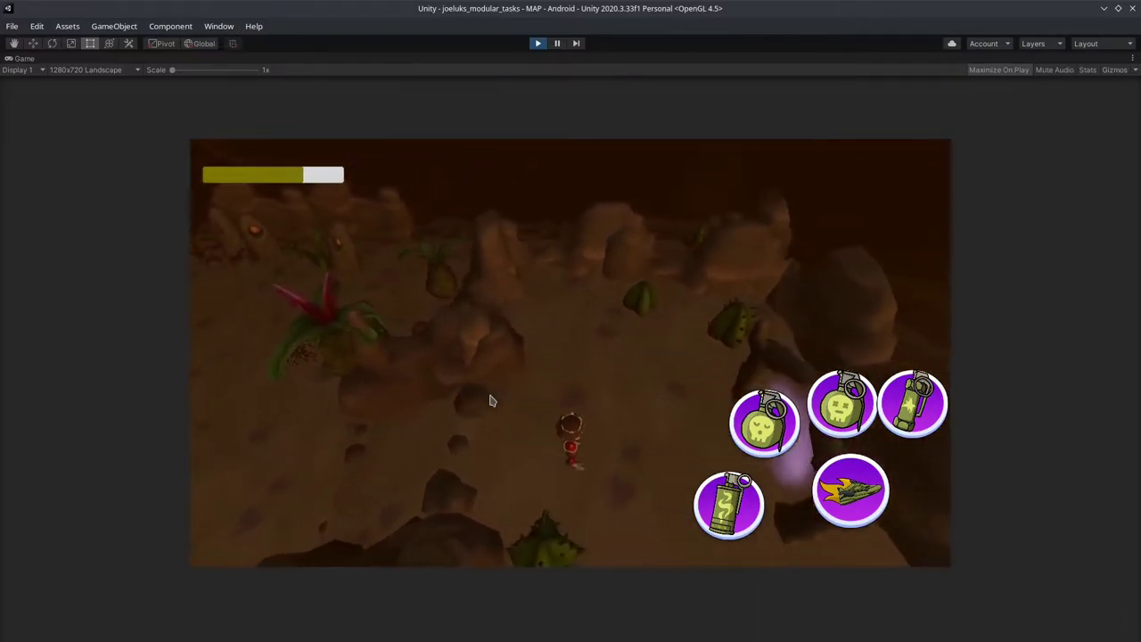
{"action": "key", "text": "d"}
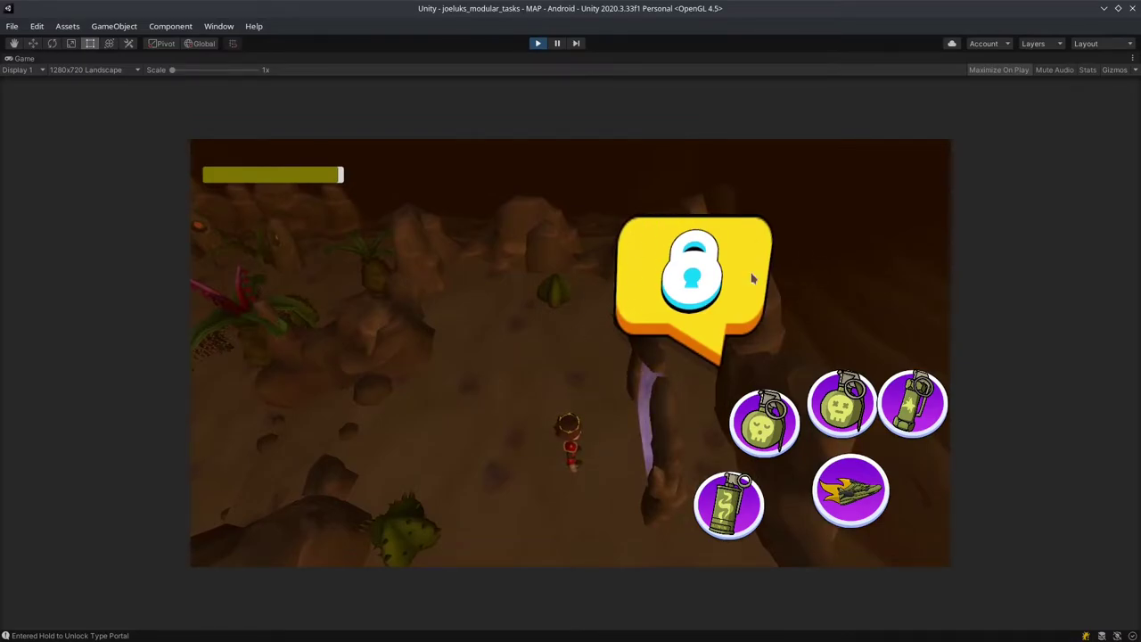
{"action": "left_click", "coordinate": [725, 283]}
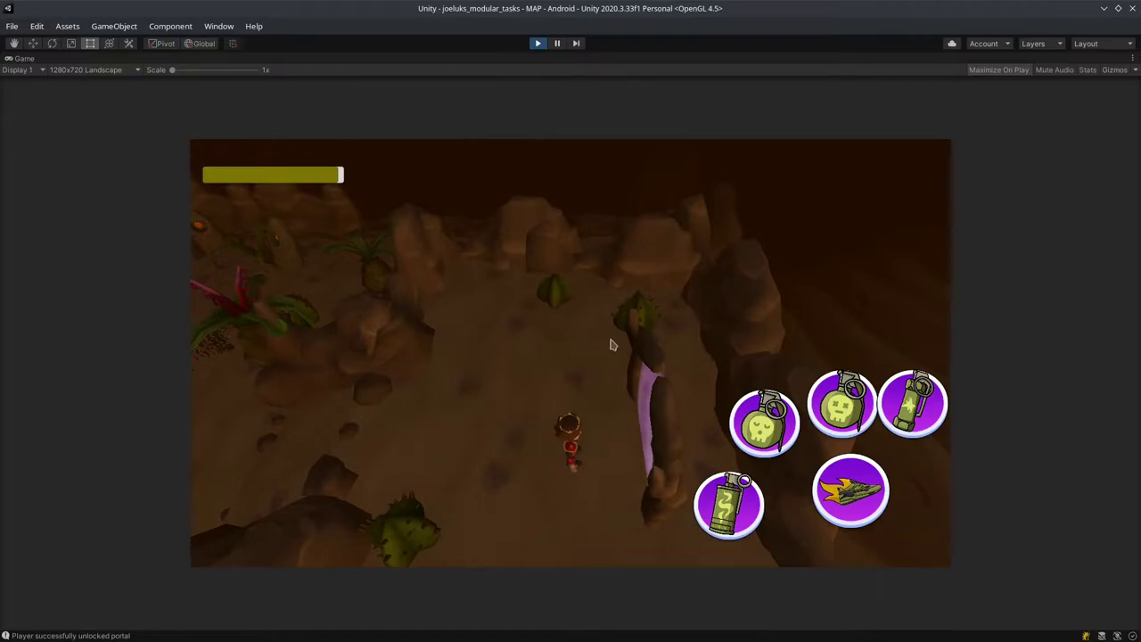
{"action": "key", "text": "a"}
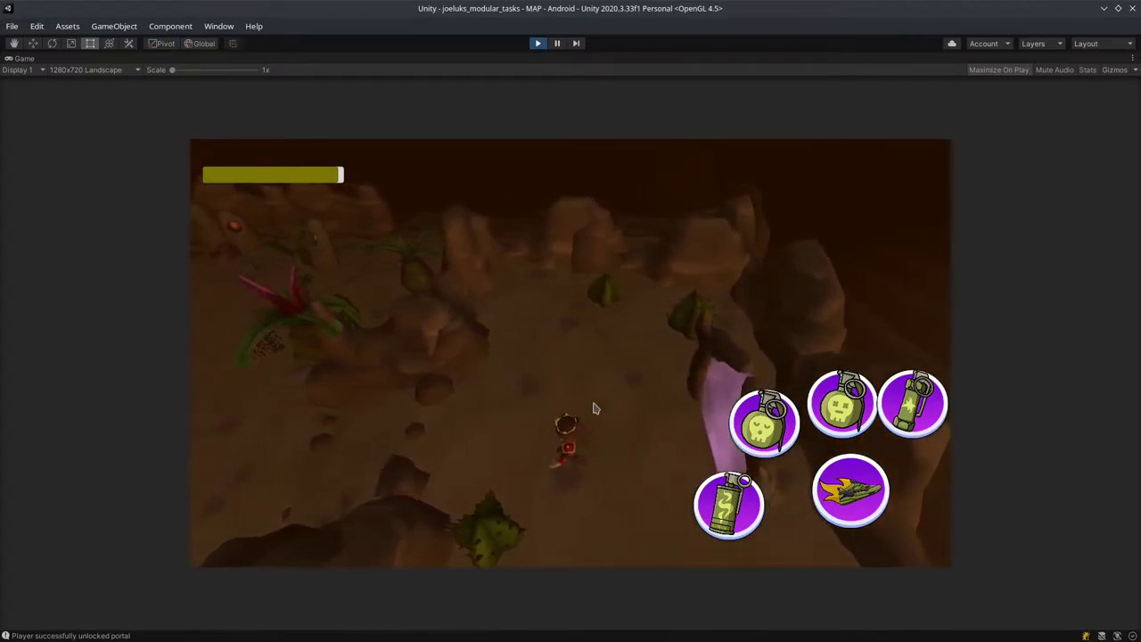
{"action": "left_click", "coordinate": [539, 45]}
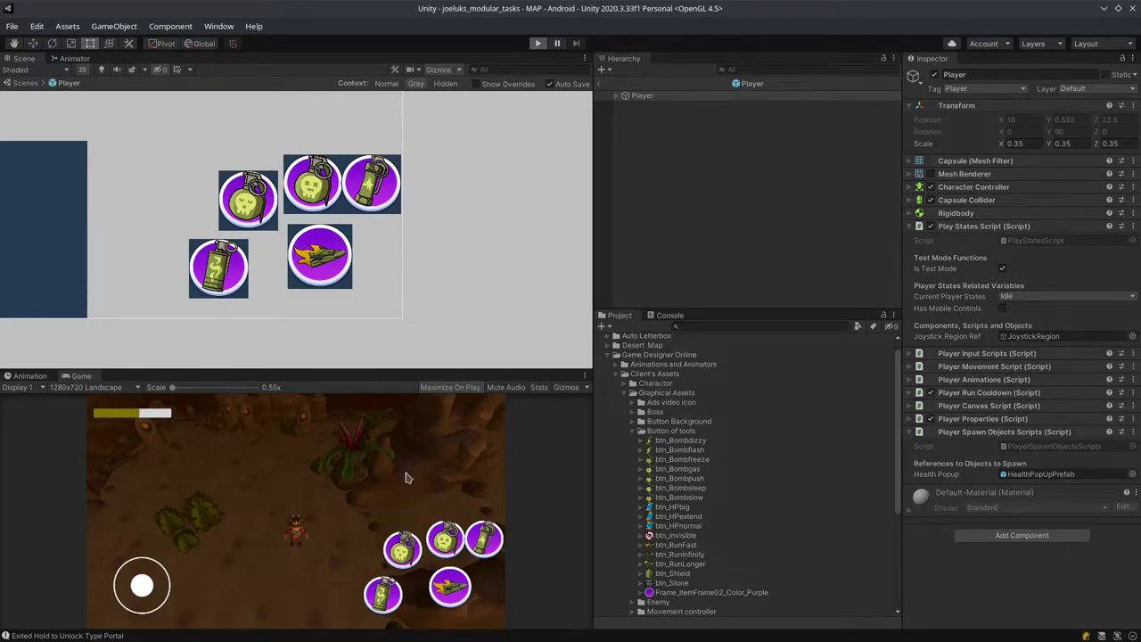
Step: Restart play mode, run the character to the portal until its padlock prompt shows, and leave the portal area without unlocking it
{"action": "key", "text": "ctrl+p"}
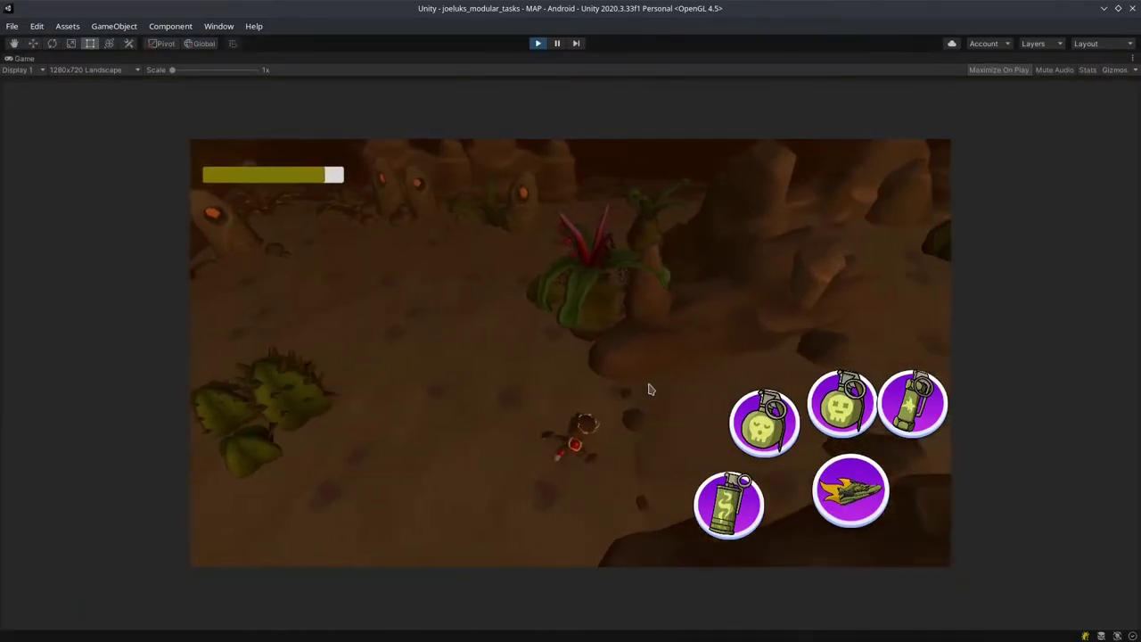
{"action": "key", "text": "d"}
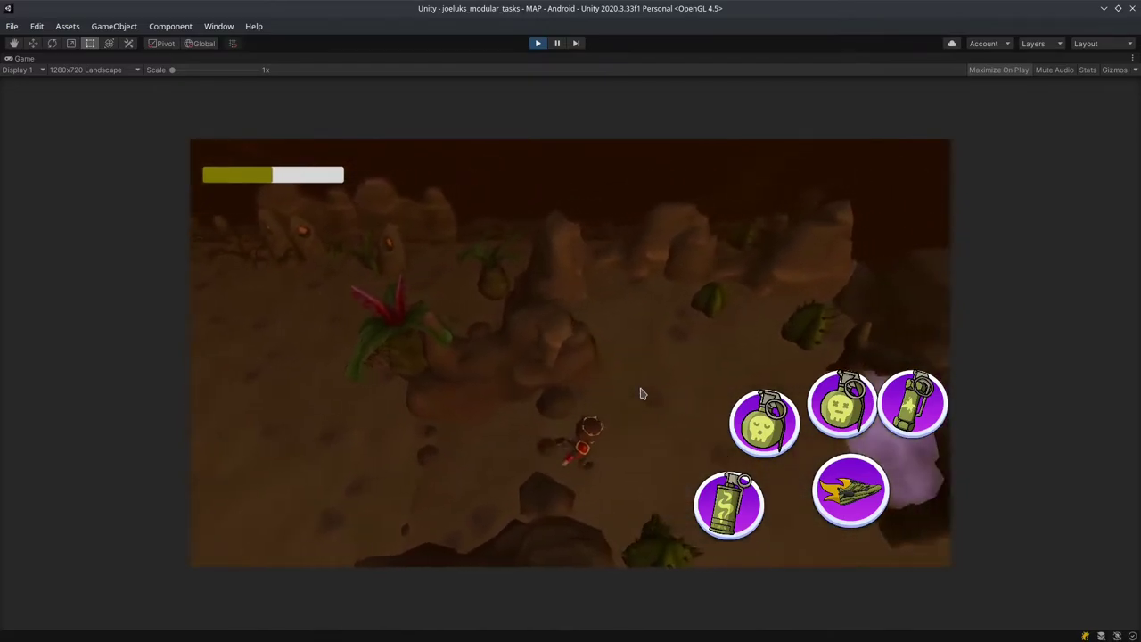
{"action": "key", "text": "d"}
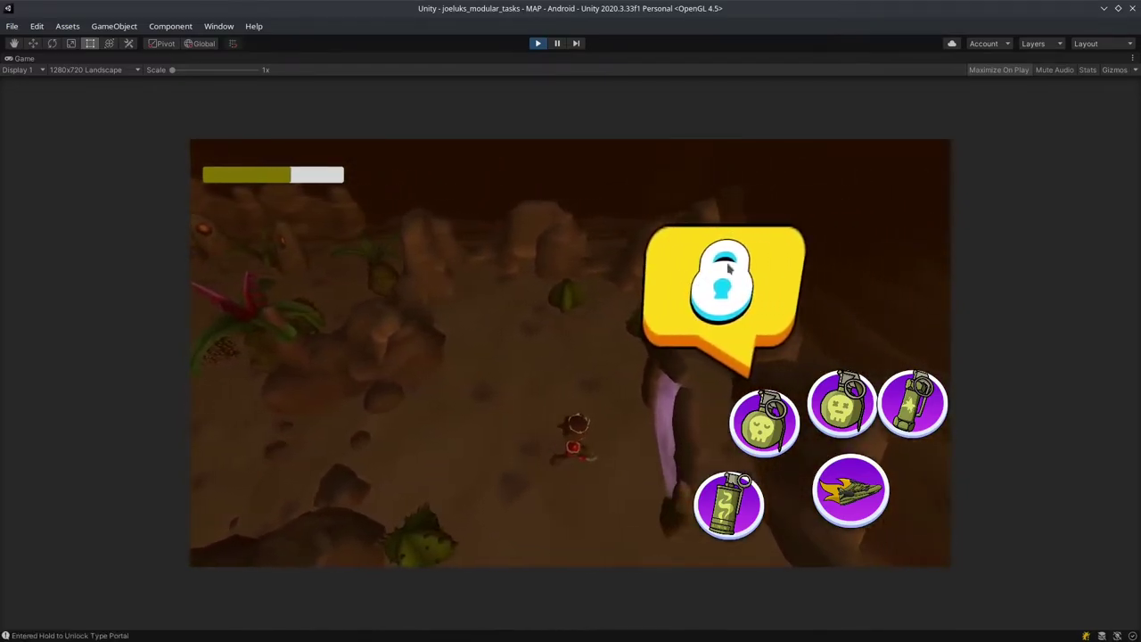
{"action": "key", "text": "d"}
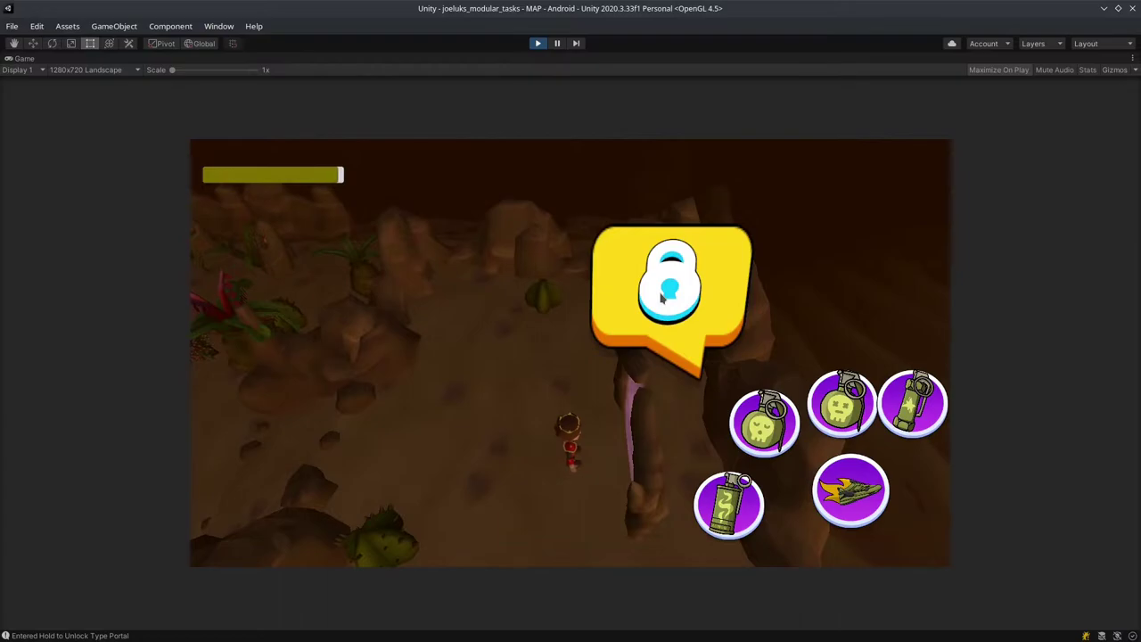
{"action": "key", "text": "a"}
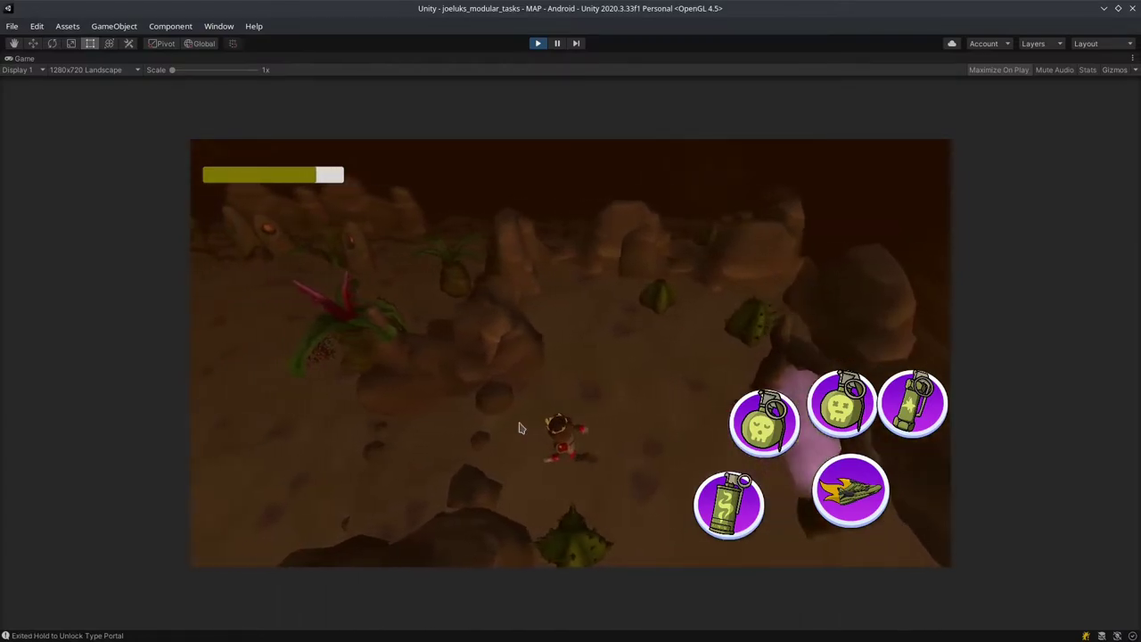
Step: Run the character back through the cave in different directions with pauses to test how the stamina bar drains and refills
{"action": "key", "text": "a"}
{"action": "key", "text": "s"}
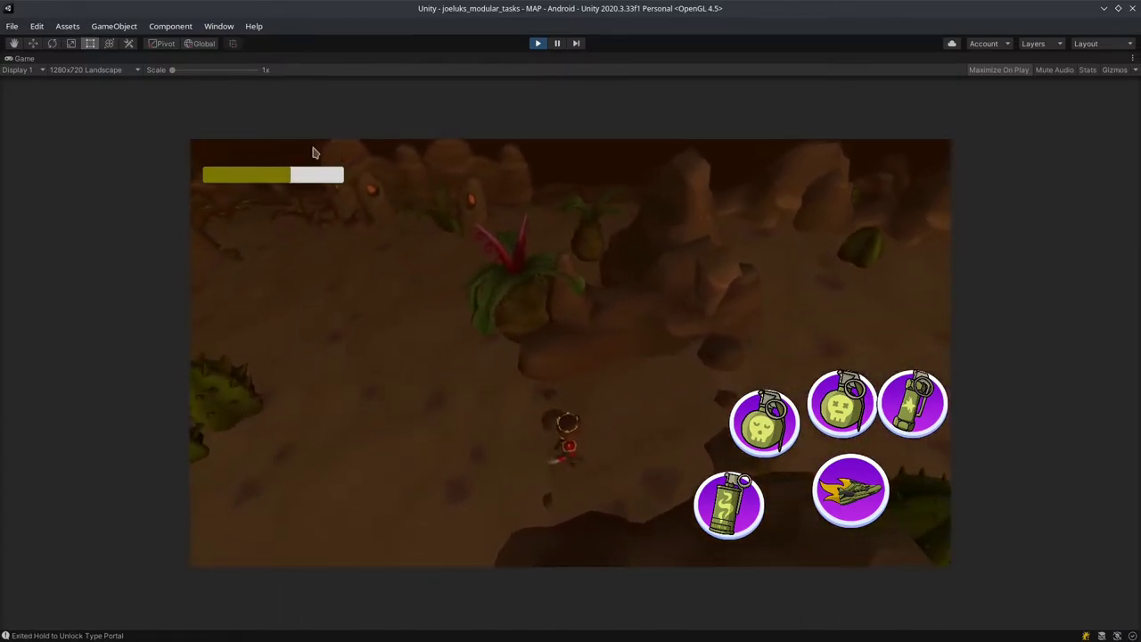
{"action": "key", "text": "a"}
{"action": "key", "text": "w"}
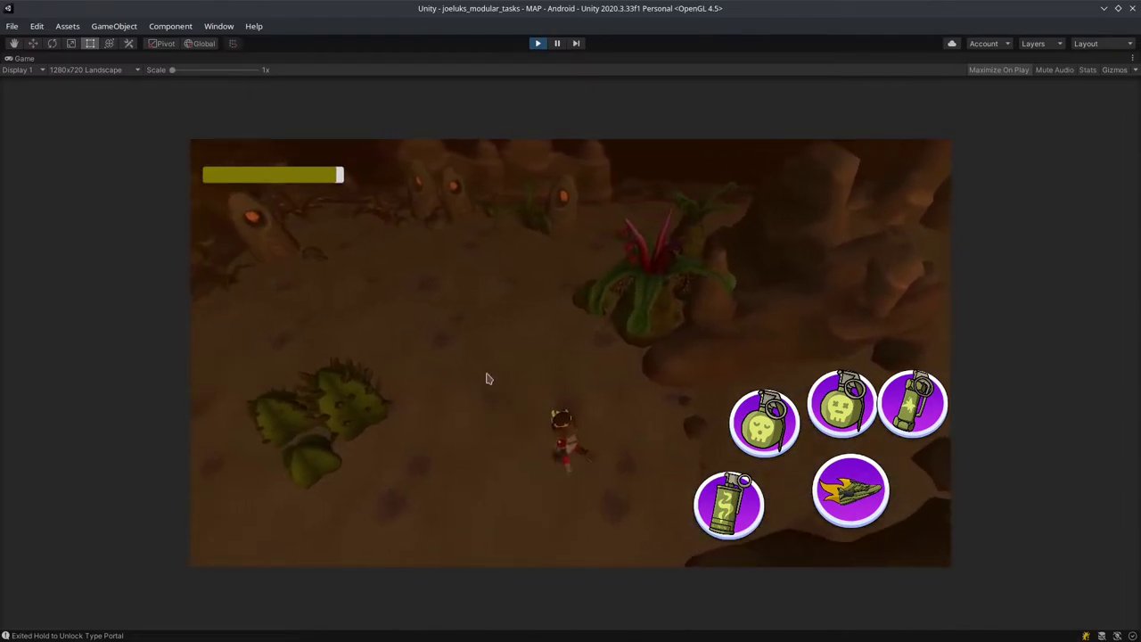
{"action": "key", "text": "a"}
{"action": "key", "text": "w"}
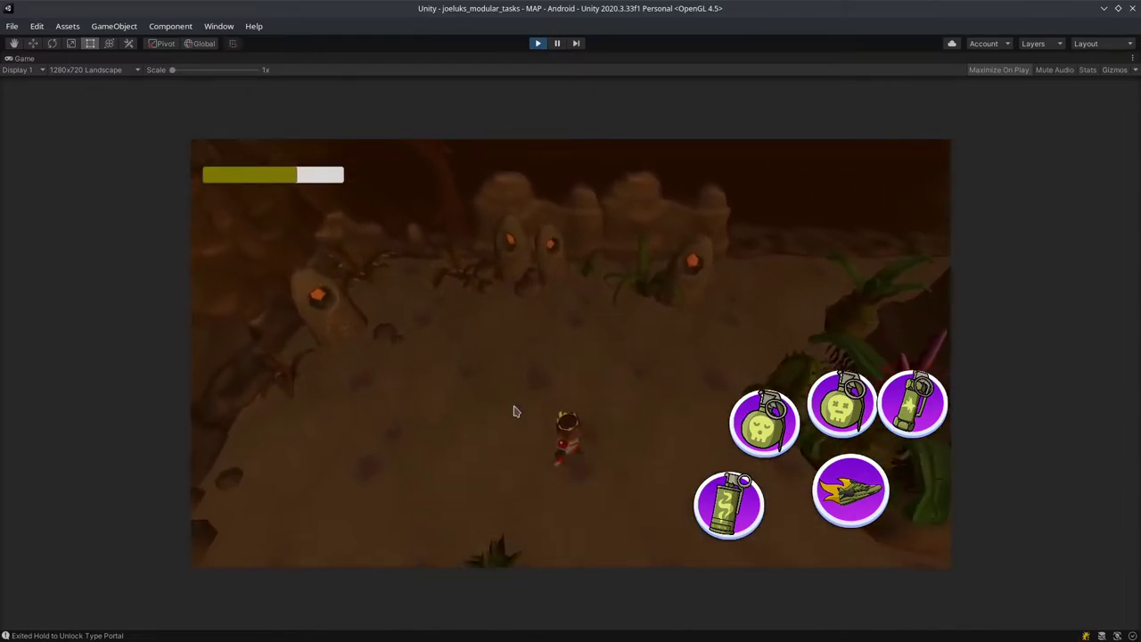
{"action": "key", "text": "s"}
{"action": "key", "text": "d"}
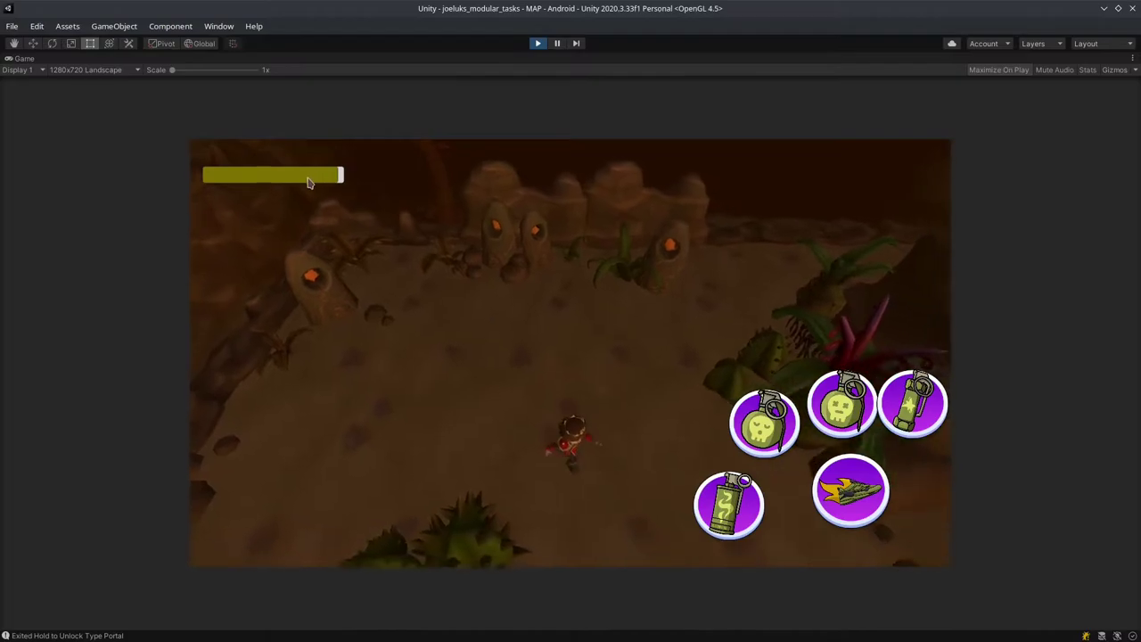
{"action": "key", "text": "d"}
{"action": "key", "text": "s"}
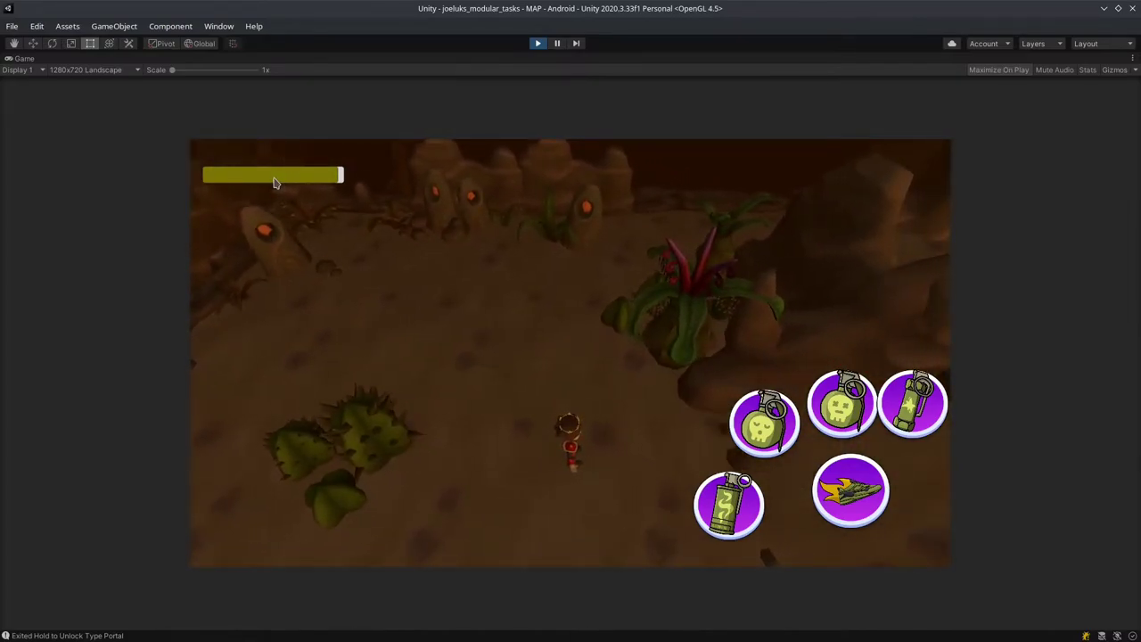
{"action": "key", "text": "a"}
{"action": "key", "text": "s"}
{"action": "key", "text": "d"}
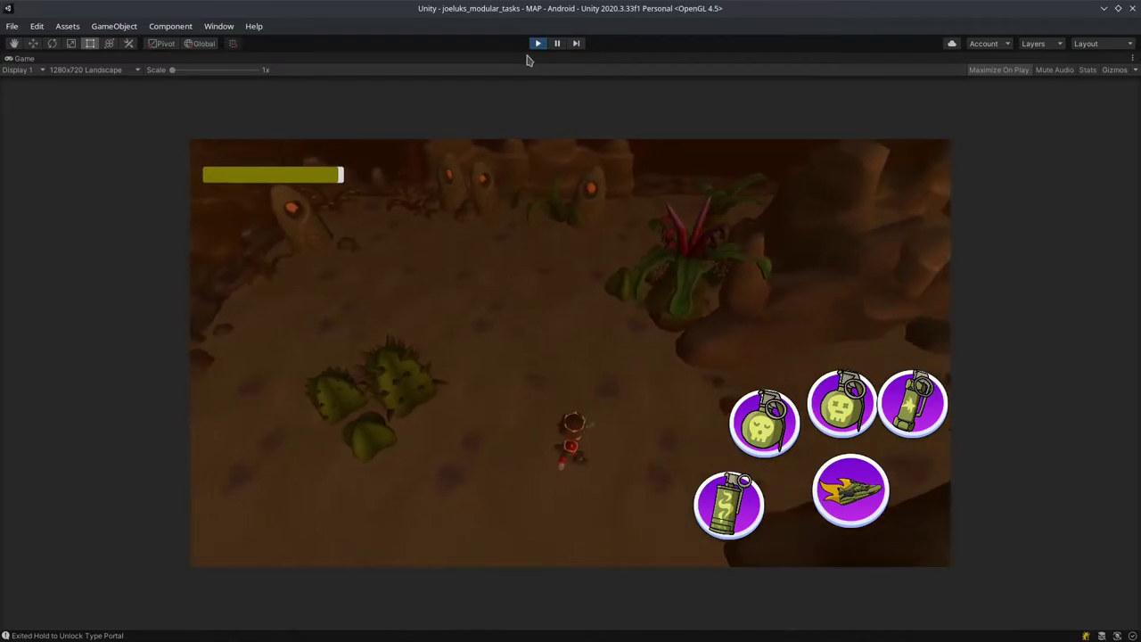
Step: Stop play mode and open the Player's Play States Script in the code editor
{"action": "left_click", "coordinate": [538, 48]}
{"action": "key", "text": "ctrl+p"}
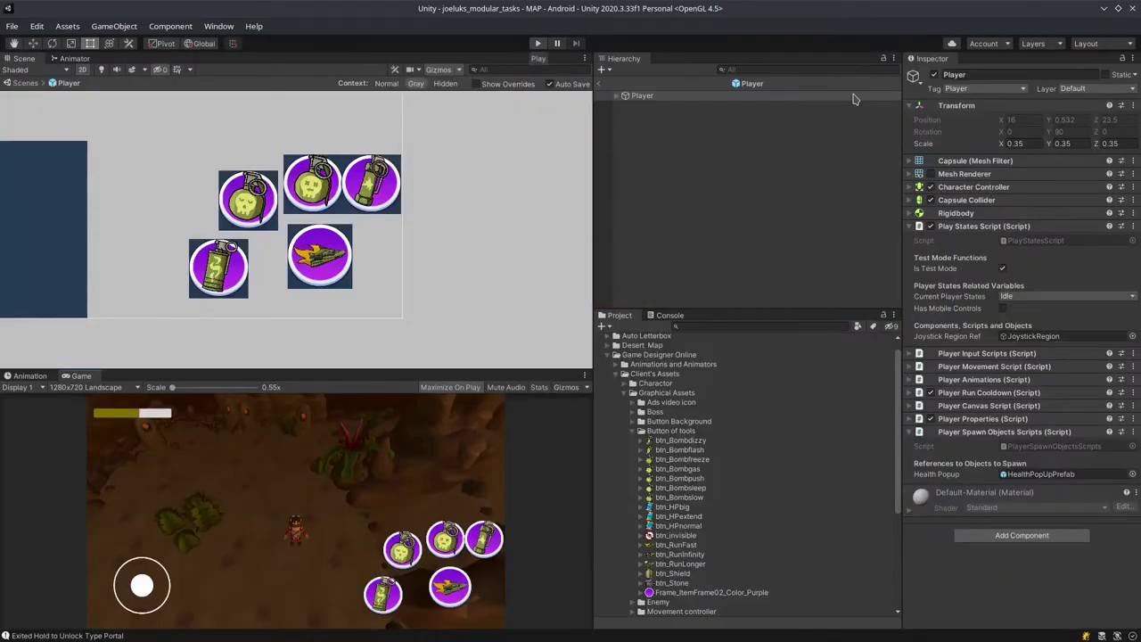
{"action": "left_click", "coordinate": [1131, 227]}
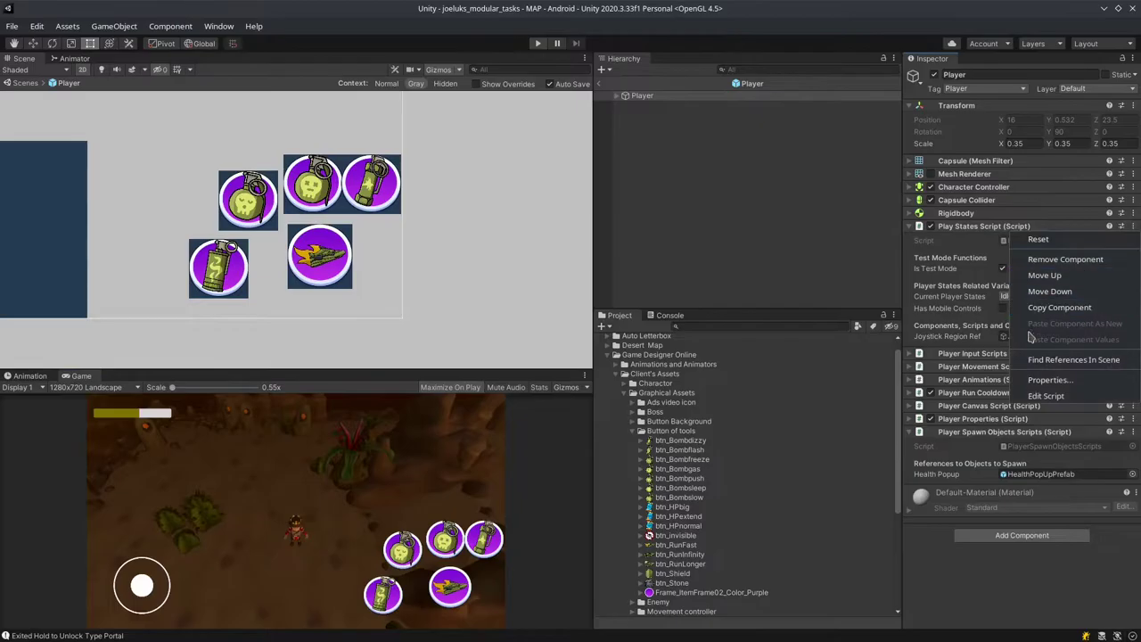
{"action": "left_click", "coordinate": [1057, 397]}
Step: Expand the Test Mode Functions region in PlayStatesScript and examine the isTestMode variable
{"action": "scroll", "coordinate": [433, 357], "scroll_direction": "down", "scroll_amount": 7}
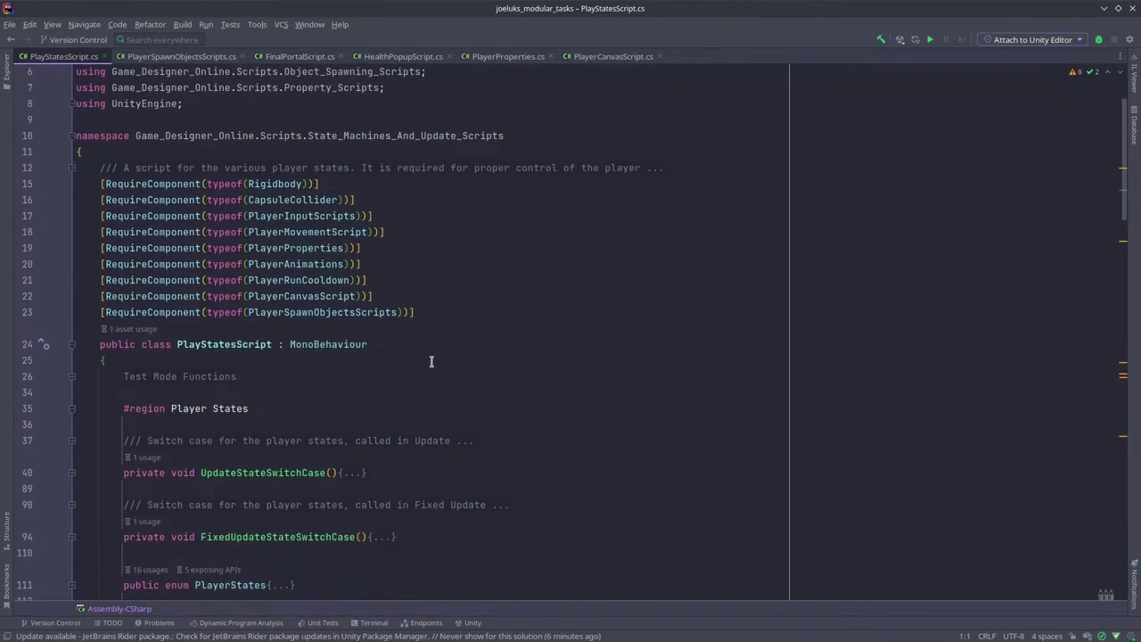
{"action": "left_click", "coordinate": [189, 123]}
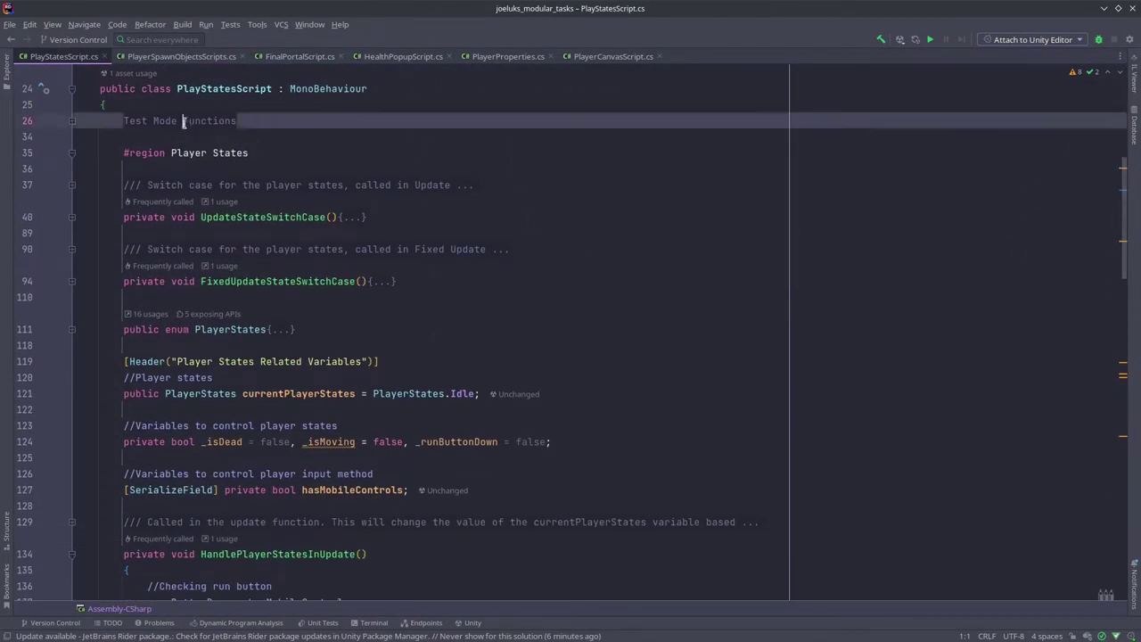
{"action": "scroll", "coordinate": [255, 253], "scroll_direction": "down", "scroll_amount": 1}
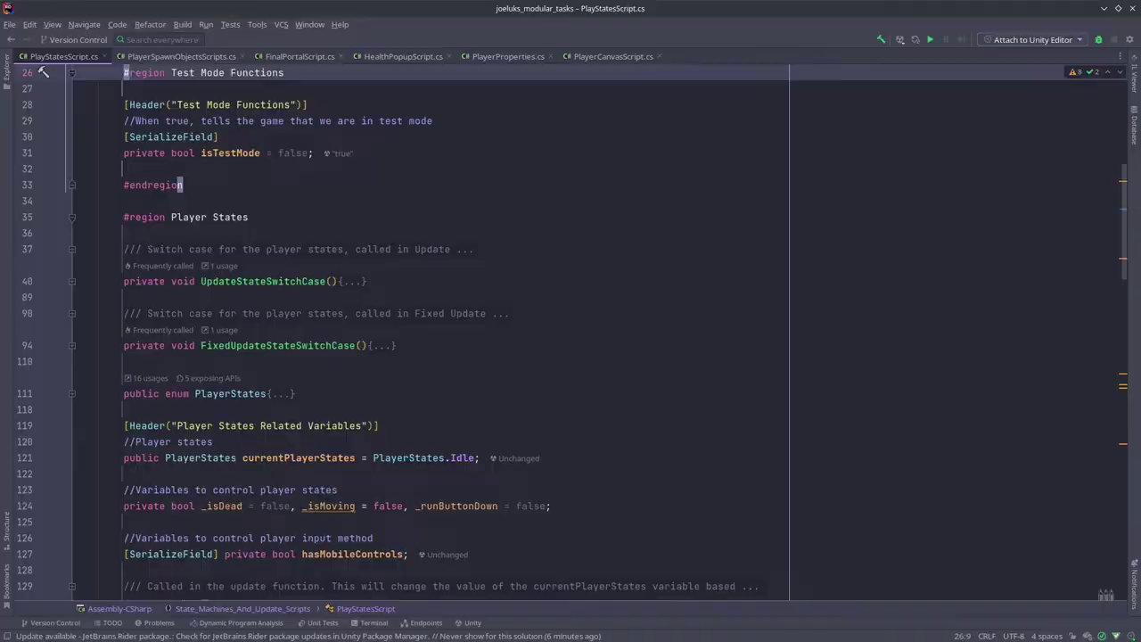
Step: Switch to Unity, play-test the character's movement briefly near the spiky plants, and stop play mode
{"action": "key", "text": "alt+Tab"}
{"action": "left_click", "coordinate": [540, 44]}
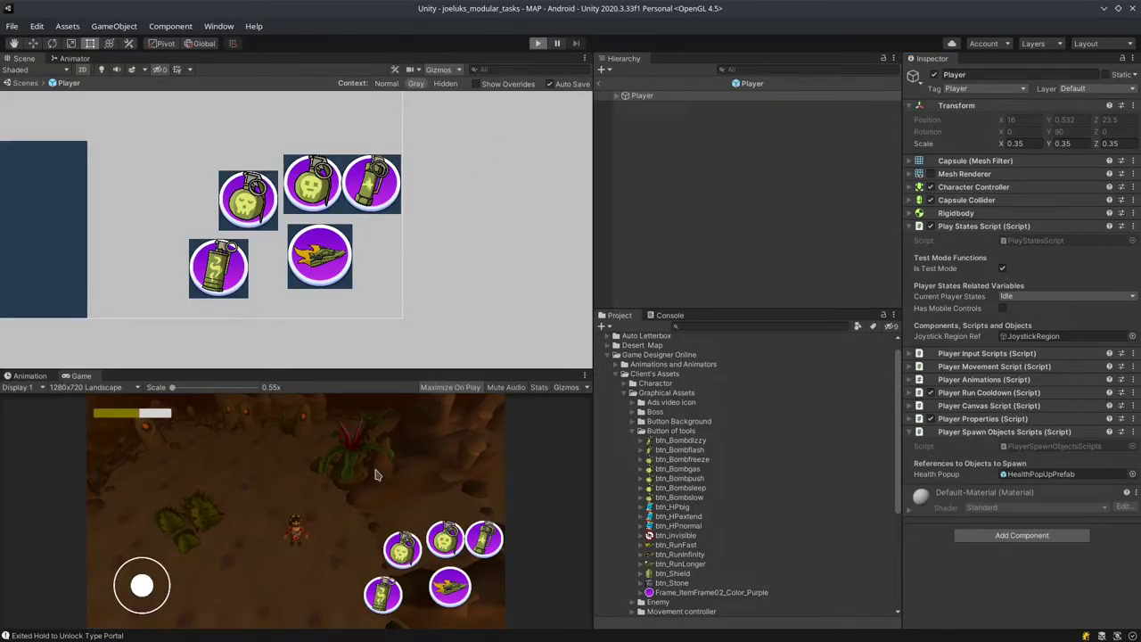
{"action": "key", "text": "a"}
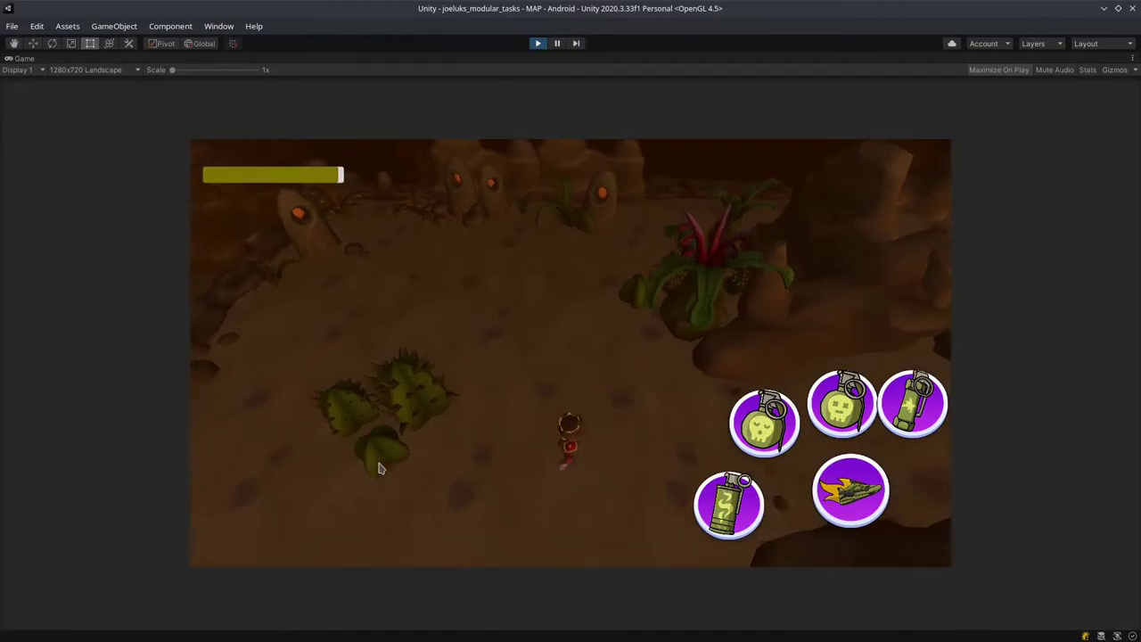
{"action": "key", "text": "w"}
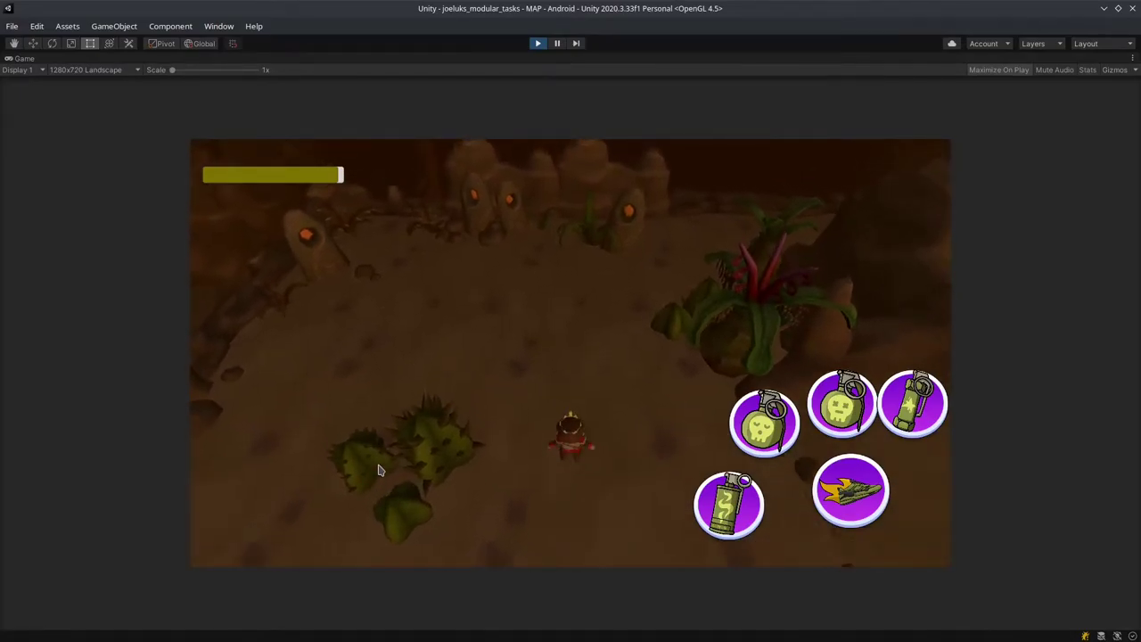
{"action": "left_click", "coordinate": [538, 41]}
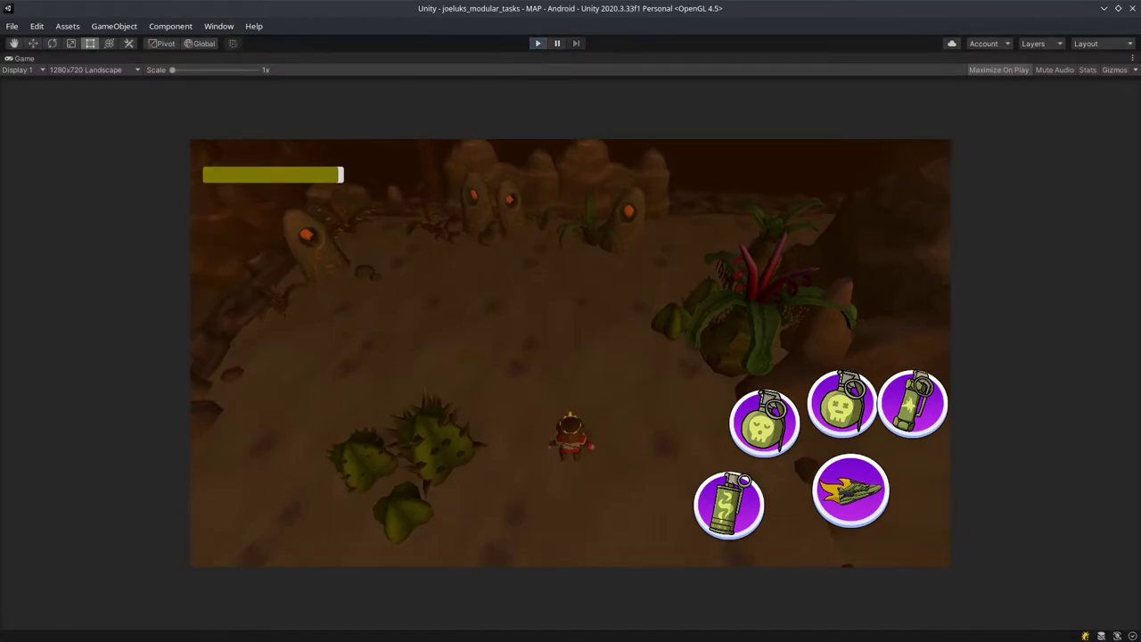
Step: Return to the code editor and find the kill-function test condition on KeyCode.K inside HandlePlayerStatesInUpdate in PlayStatesScript
{"action": "key", "text": "alt+Tab"}
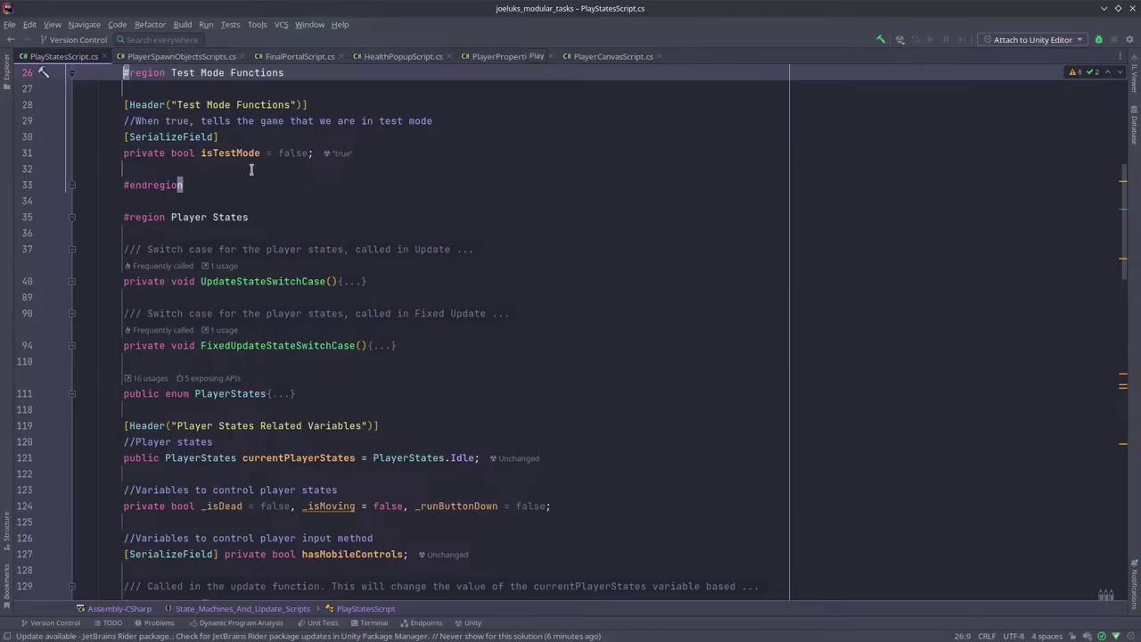
{"action": "scroll", "coordinate": [375, 267], "scroll_direction": "down", "scroll_amount": 5}
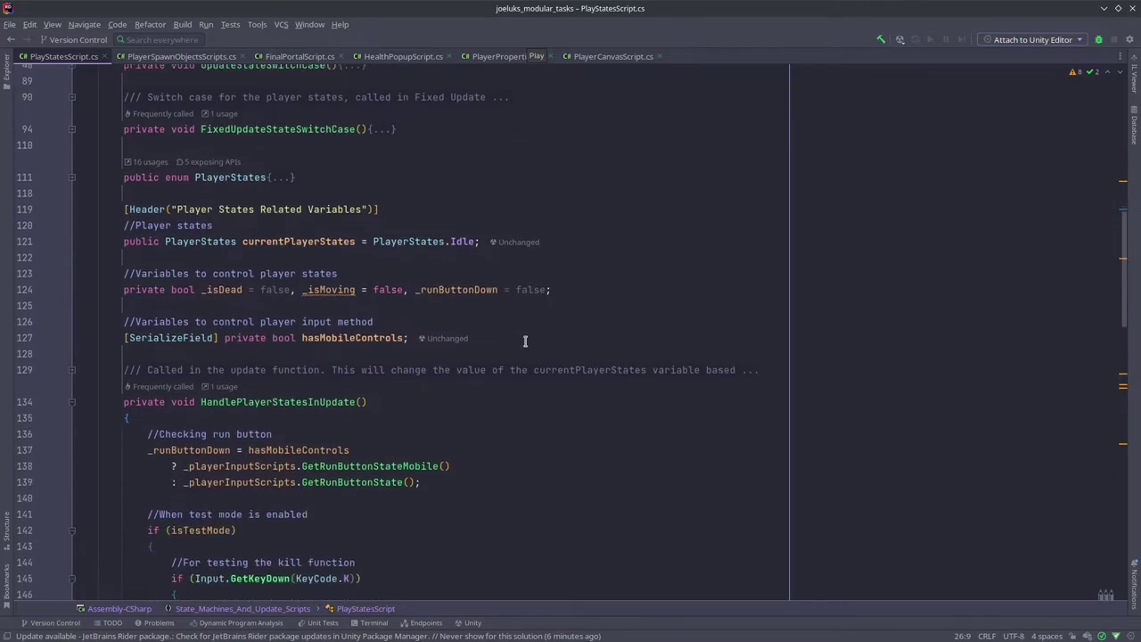
{"action": "scroll", "coordinate": [525, 341], "scroll_direction": "down", "scroll_amount": 10}
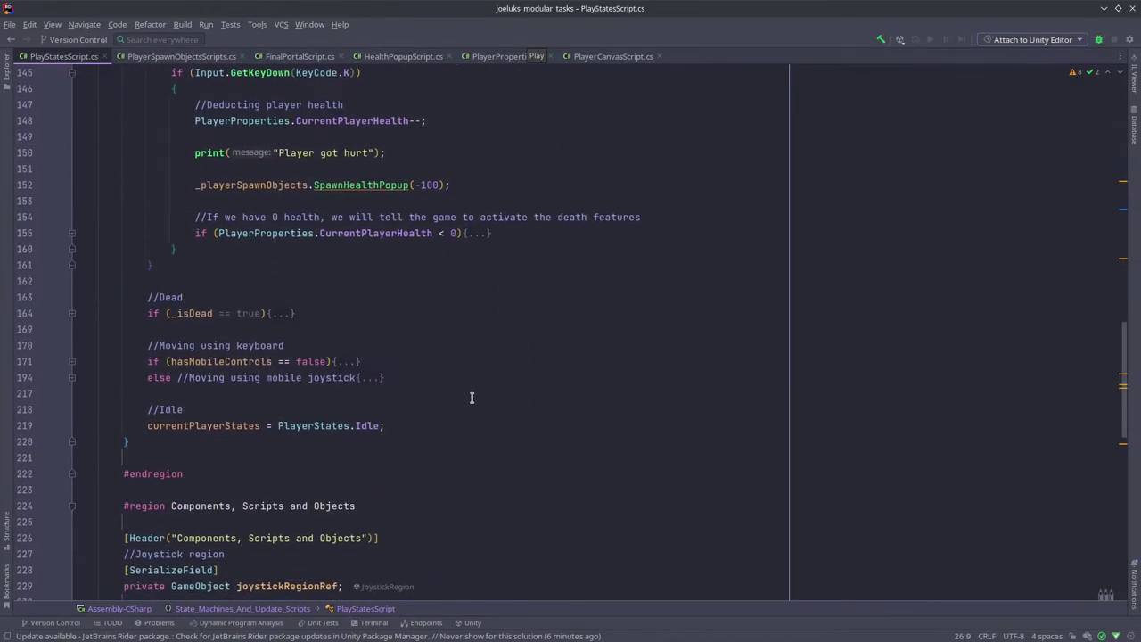
{"action": "scroll", "coordinate": [290, 279], "scroll_direction": "down", "scroll_amount": 1}
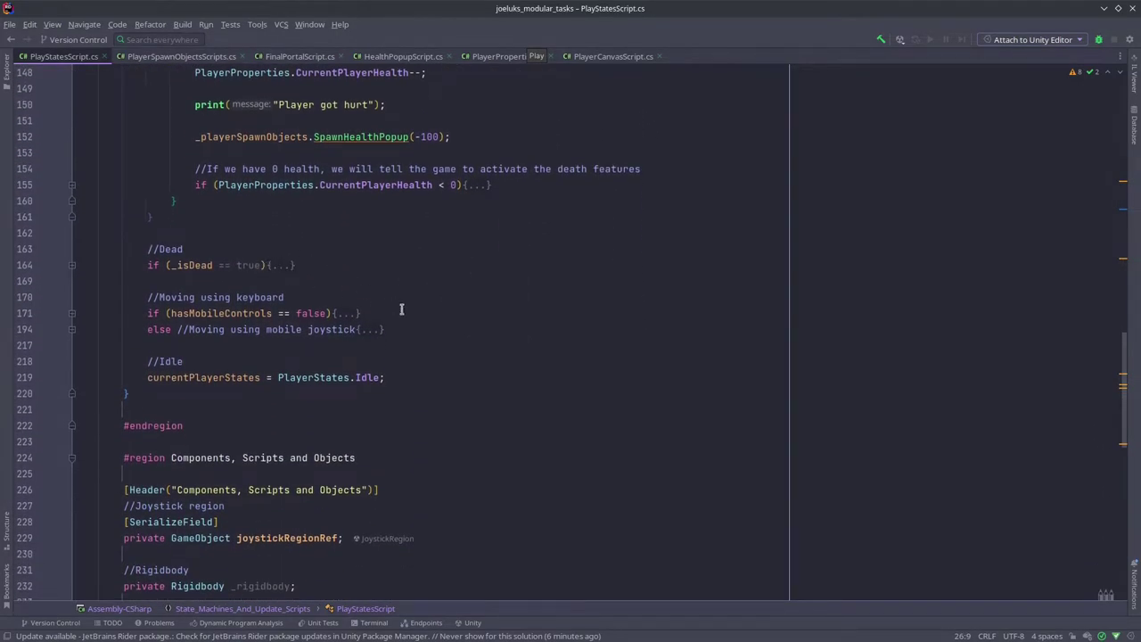
{"action": "left_click", "coordinate": [1122, 385]}
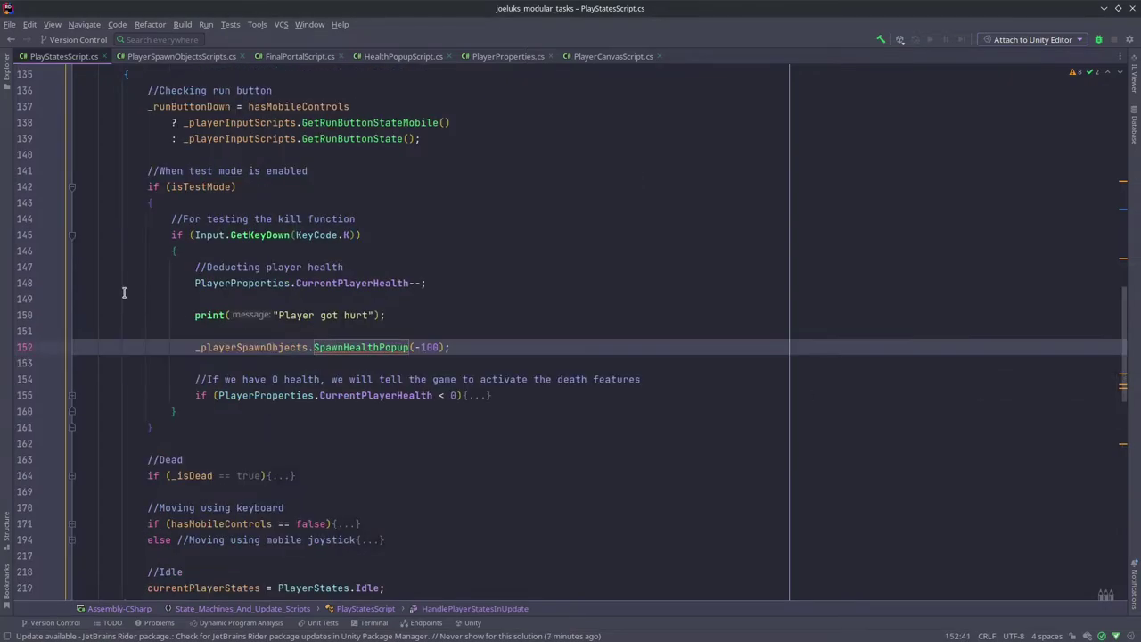
{"action": "left_click_drag", "start_coordinate": [189, 236], "coordinate": [362, 235]}
{"action": "left_click", "coordinate": [387, 243]}
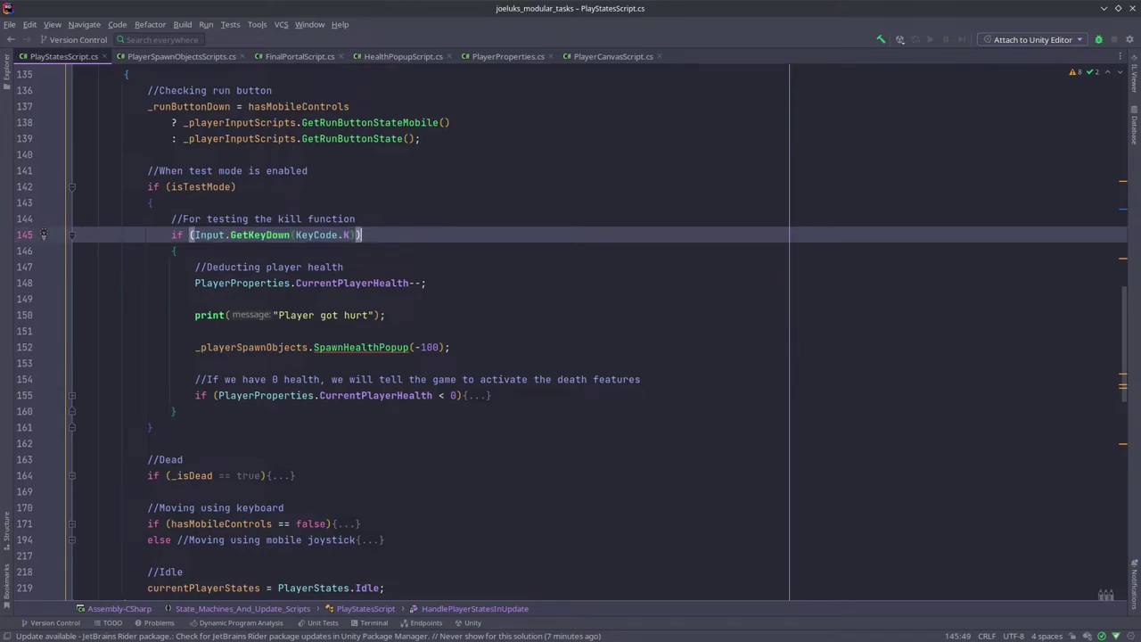
Step: Switch to Unity, restart play mode, and test the player damage function while moving the character around the cave
{"action": "key", "text": "alt+Tab"}
{"action": "left_click", "coordinate": [540, 45]}
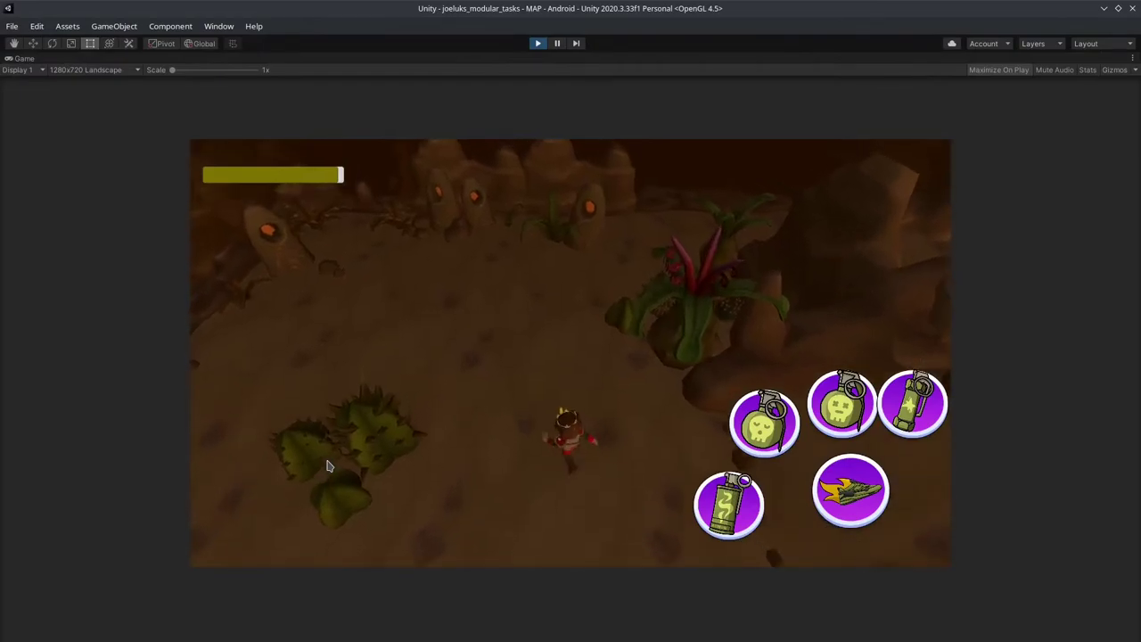
{"action": "key", "text": "w"}
{"action": "key", "text": "a"}
{"action": "key", "text": "s"}
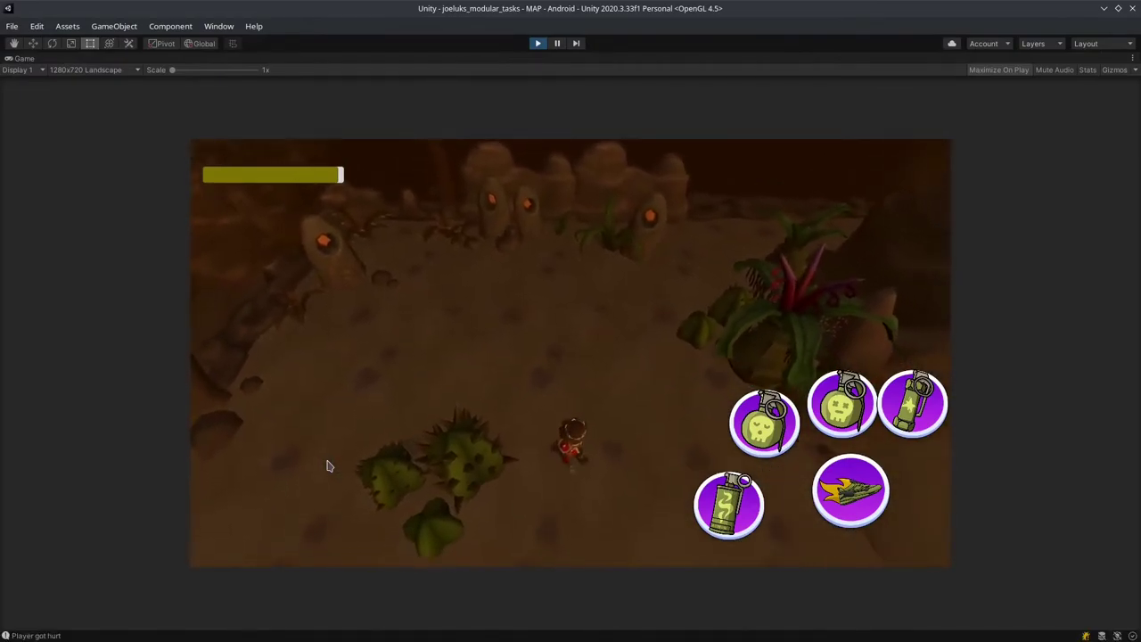
{"action": "key", "text": "d"}
{"action": "key", "text": "d"}
{"action": "key", "text": "s"}
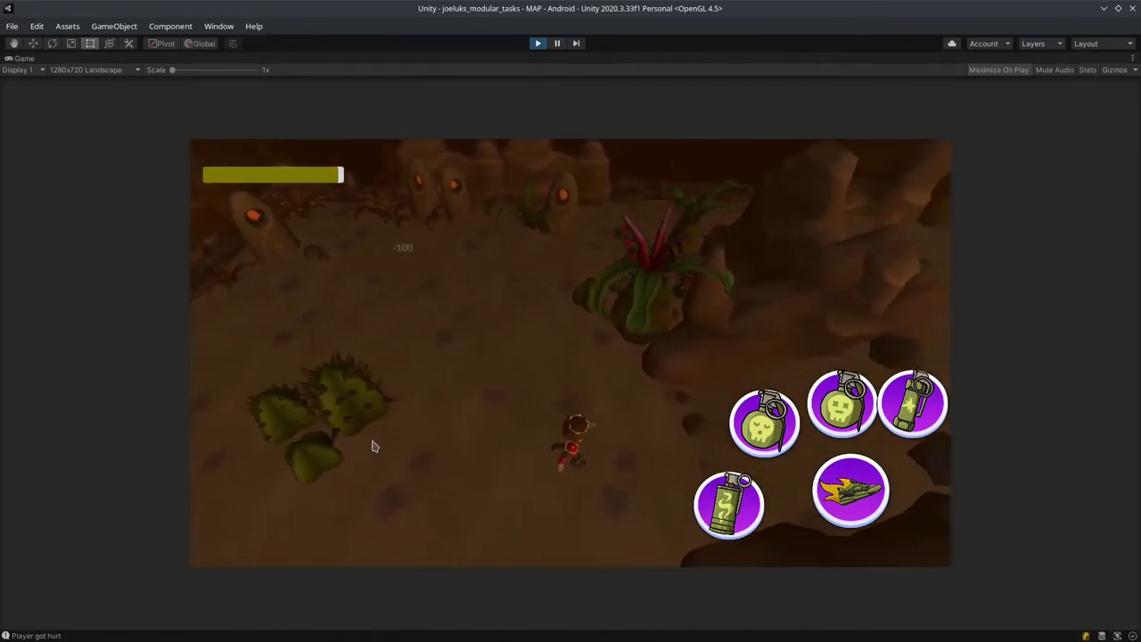
{"action": "key", "text": "d"}
{"action": "key", "text": "w"}
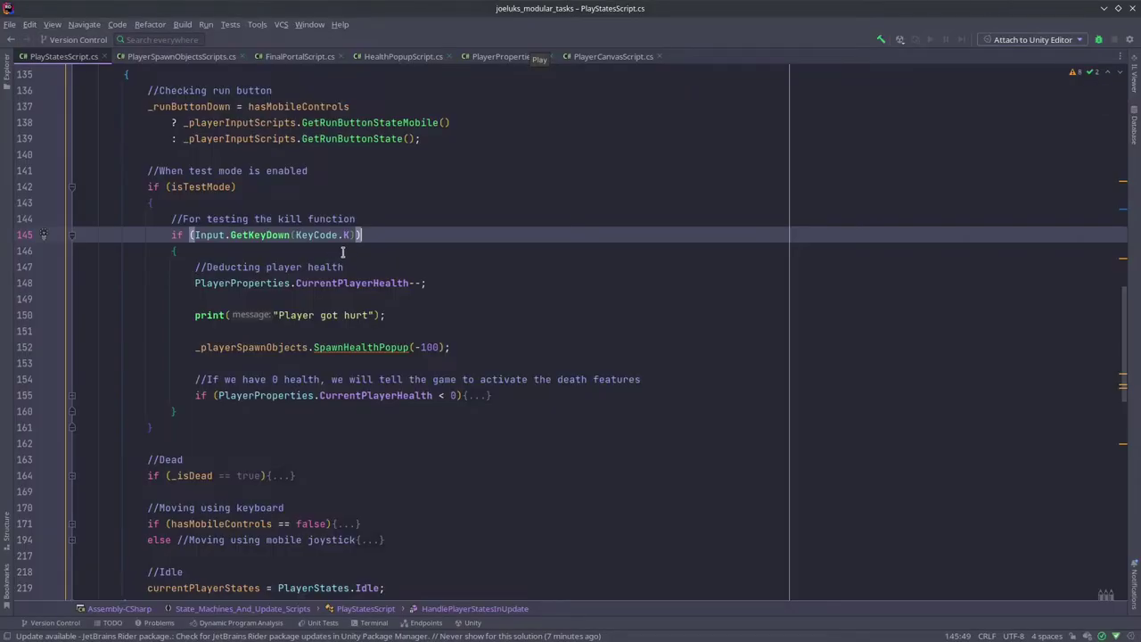
Step: Back in PlayStatesScript, expand the PlayerStates enum and review its Idle, Walk, Run and Dead values
{"action": "scroll", "coordinate": [342, 252], "scroll_direction": "up", "scroll_amount": 15}
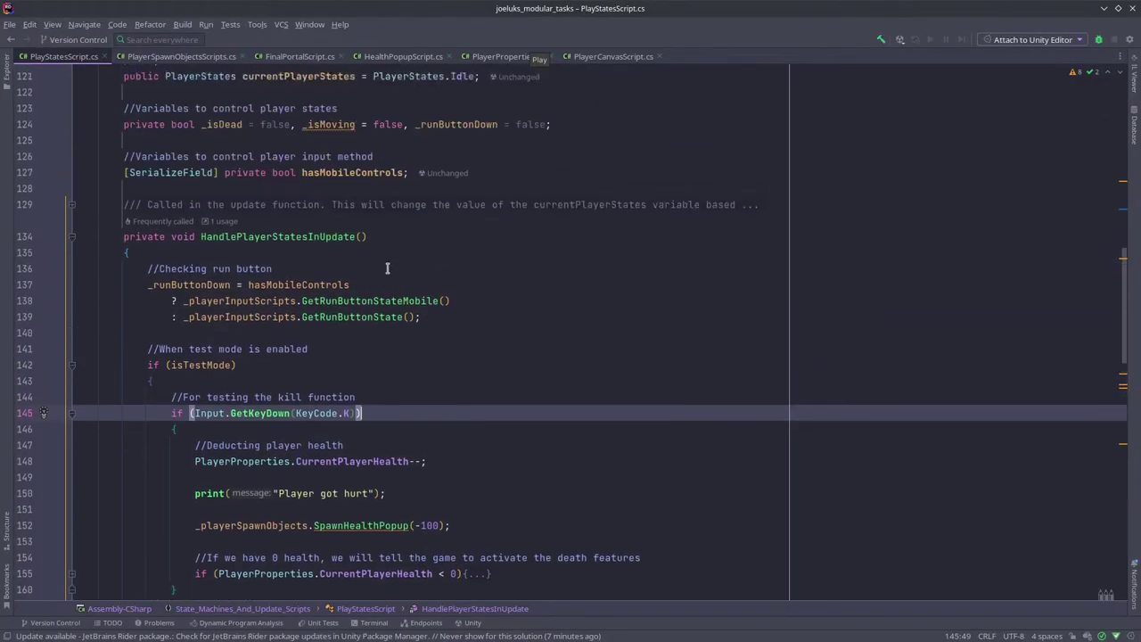
{"action": "scroll", "coordinate": [330, 285], "scroll_direction": "down", "scroll_amount": 1}
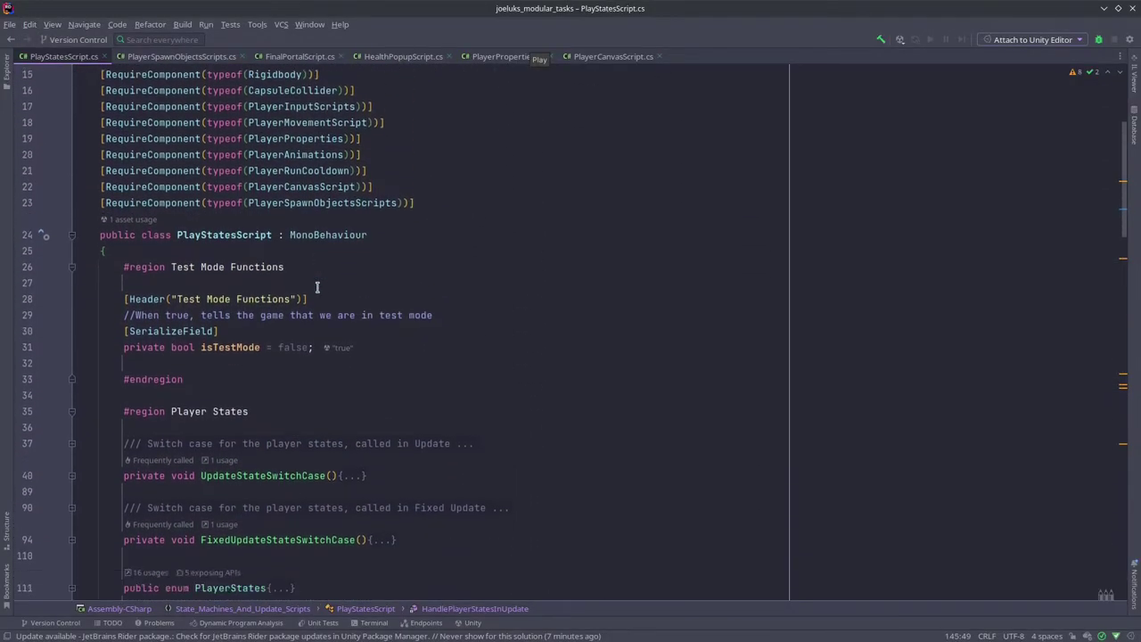
{"action": "scroll", "coordinate": [267, 356], "scroll_direction": "down", "scroll_amount": 6}
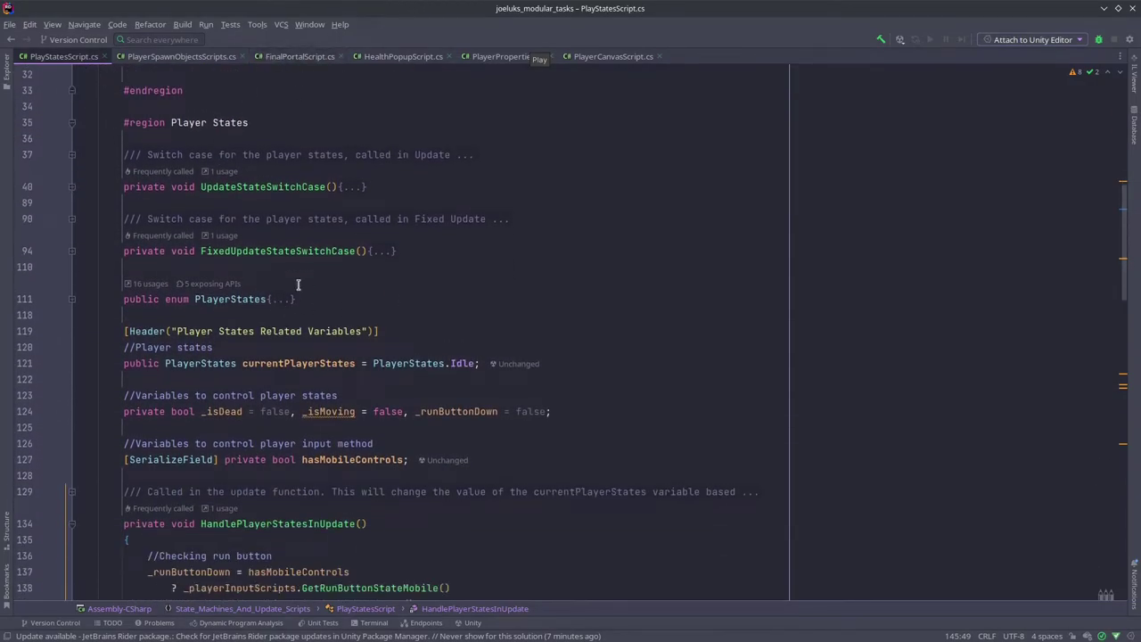
{"action": "left_click", "coordinate": [294, 299]}
{"action": "scroll", "coordinate": [301, 309], "scroll_direction": "down", "scroll_amount": 1}
{"action": "left_click_drag", "start_coordinate": [143, 282], "coordinate": [267, 330]}
{"action": "left_click", "coordinate": [289, 330]}
Step: Expand UpdateStateSwitchCase and its switch statement to show the Idle and Walk cases
{"action": "scroll", "coordinate": [347, 303], "scroll_direction": "up", "scroll_amount": 2}
{"action": "left_click", "coordinate": [350, 234]}
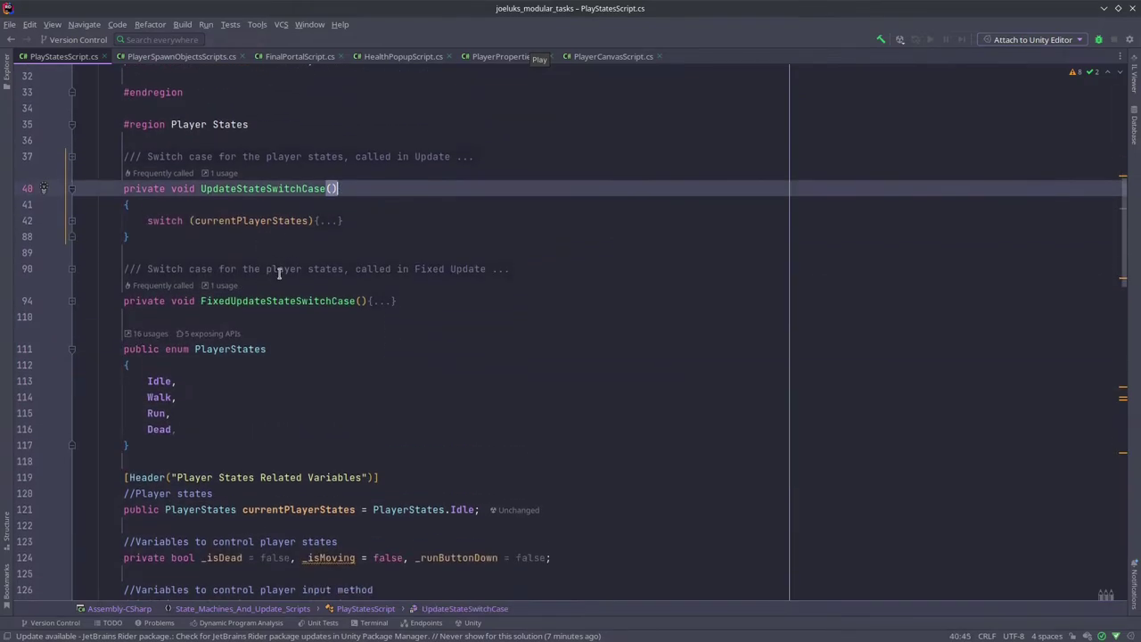
{"action": "left_click", "coordinate": [321, 219]}
{"action": "scroll", "coordinate": [313, 221], "scroll_direction": "down", "scroll_amount": 1}
{"action": "left_click", "coordinate": [307, 202]}
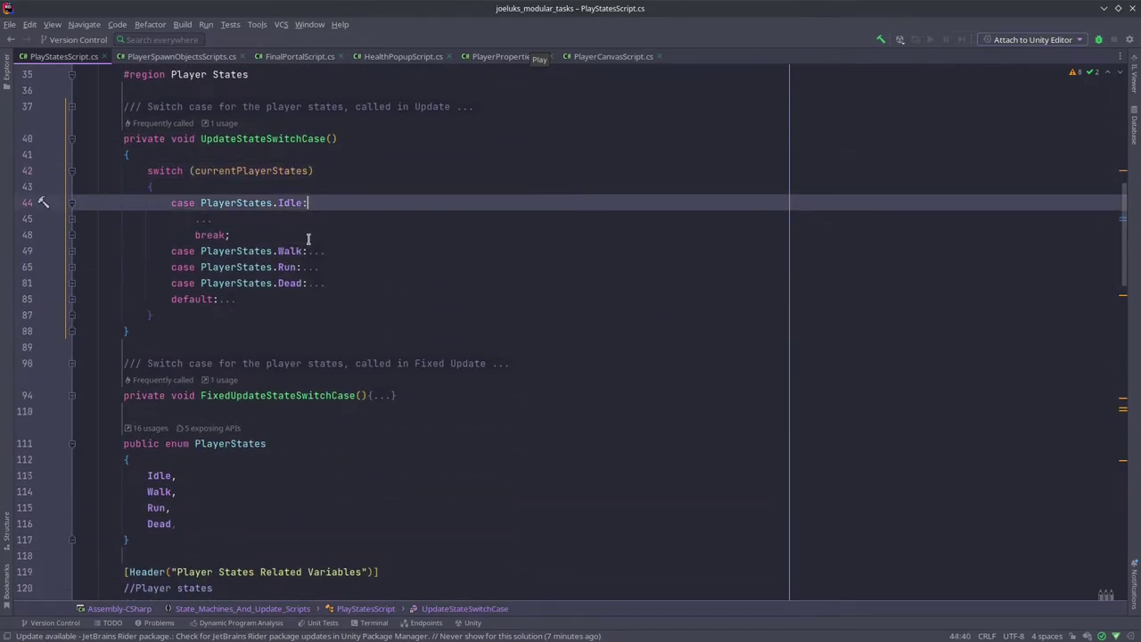
{"action": "left_click", "coordinate": [316, 250]}
{"action": "left_click", "coordinate": [203, 218]}
{"action": "scroll", "coordinate": [303, 317], "scroll_direction": "down", "scroll_amount": 1}
Step: Expand the Run case in UpdateStateSwitchCase, including its keyboard and mobile joystick movement branches
{"action": "left_click", "coordinate": [310, 299]}
{"action": "scroll", "coordinate": [267, 305], "scroll_direction": "down", "scroll_amount": 1}
{"action": "left_click", "coordinate": [228, 286]}
{"action": "left_click", "coordinate": [208, 285]}
{"action": "scroll", "coordinate": [318, 305], "scroll_direction": "down", "scroll_amount": 1}
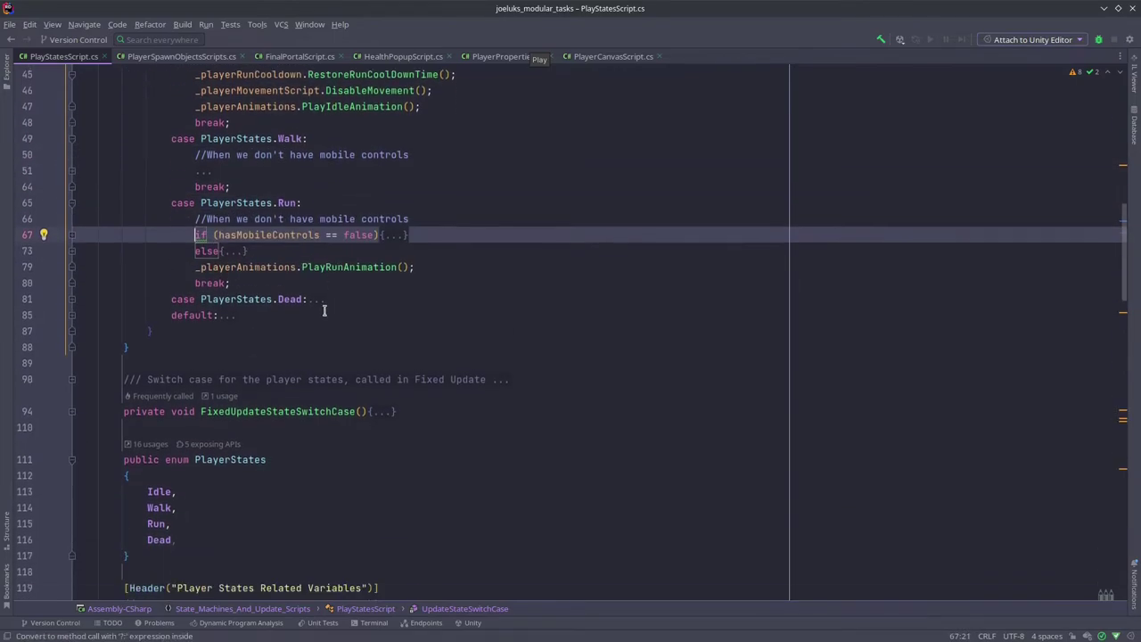
{"action": "left_click", "coordinate": [234, 252]}
{"action": "left_click", "coordinate": [392, 234]}
{"action": "scroll", "coordinate": [312, 339], "scroll_direction": "down", "scroll_amount": 1}
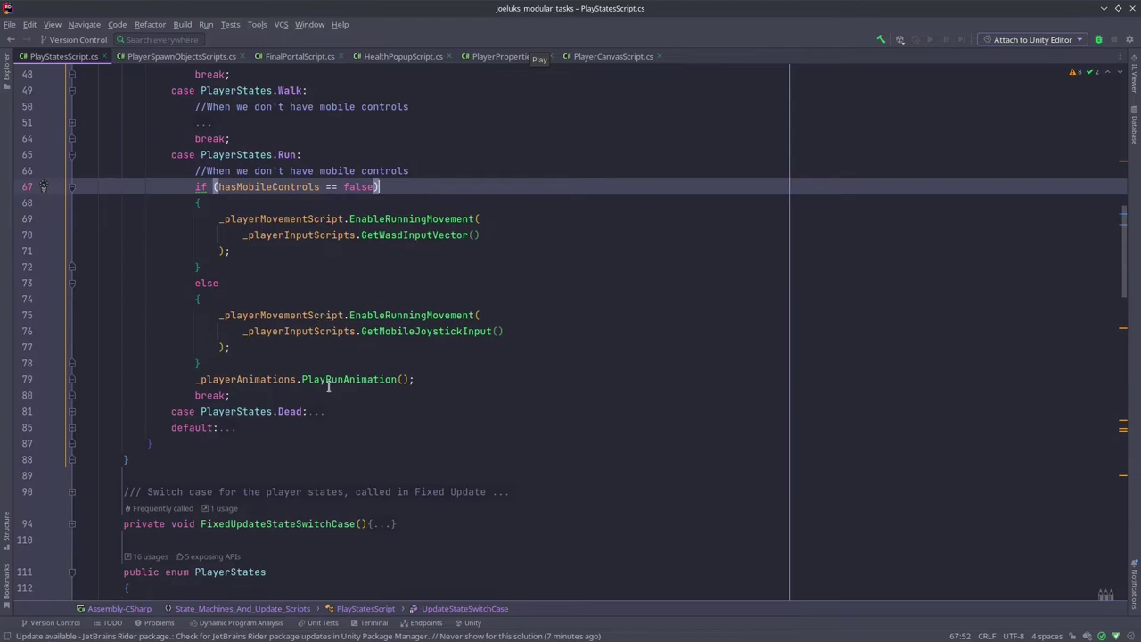
Step: Expand the Dead case in UpdateStateSwitchCase and examine its death animation and button-disabling calls
{"action": "left_click", "coordinate": [313, 410]}
{"action": "scroll", "coordinate": [252, 373], "scroll_direction": "down", "scroll_amount": 2}
{"action": "left_click", "coordinate": [203, 334]}
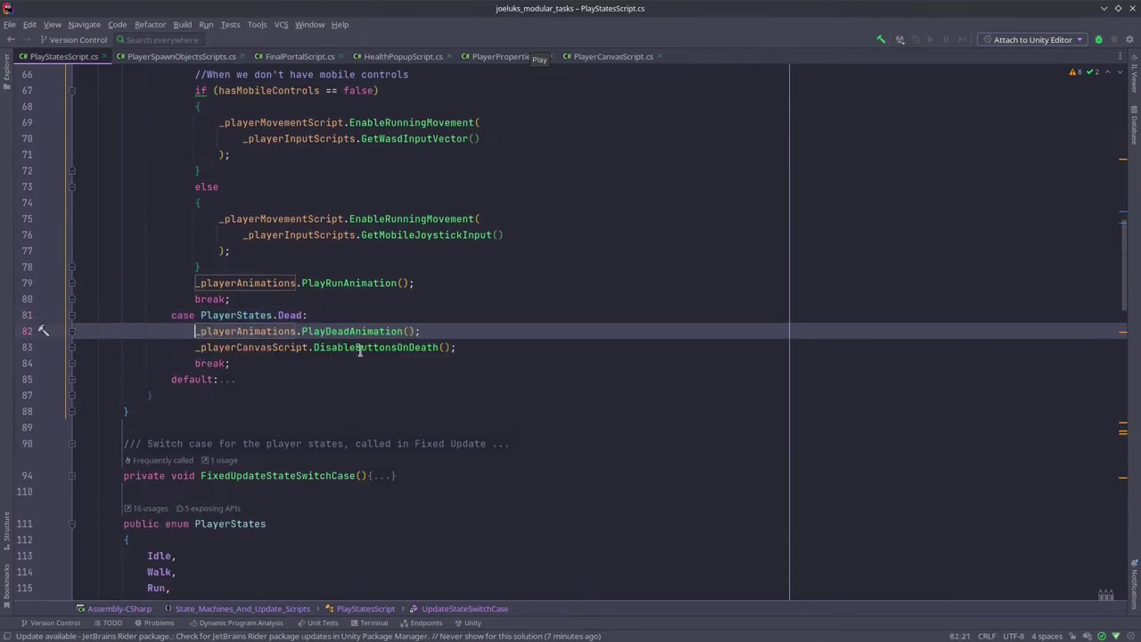
{"action": "key", "text": "Down"}
Step: Expand FixedUpdateStateSwitchCase and its switch statement to show the Idle, Walk, Run and Dead cases
{"action": "scroll", "coordinate": [450, 336], "scroll_direction": "down", "scroll_amount": 3}
{"action": "left_click", "coordinate": [385, 333]}
{"action": "scroll", "coordinate": [274, 378], "scroll_direction": "down", "scroll_amount": 1}
{"action": "left_click", "coordinate": [335, 317]}
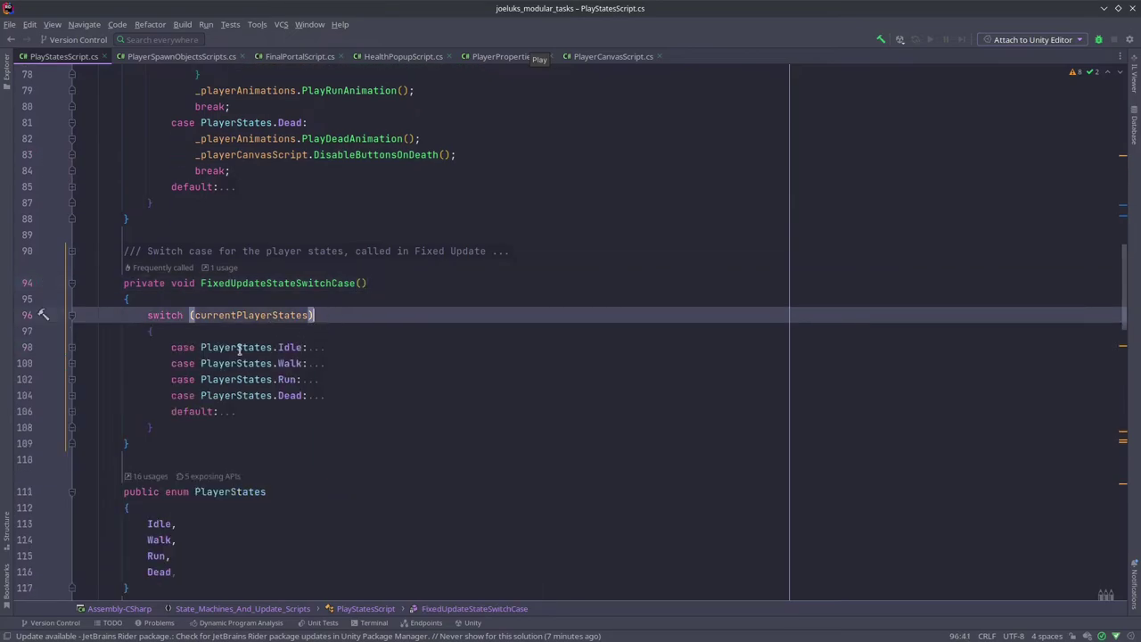
{"action": "left_click", "coordinate": [326, 347]}
{"action": "left_click", "coordinate": [312, 349]}
{"action": "scroll", "coordinate": [305, 356], "scroll_direction": "down", "scroll_amount": 1}
{"action": "left_click", "coordinate": [318, 331]}
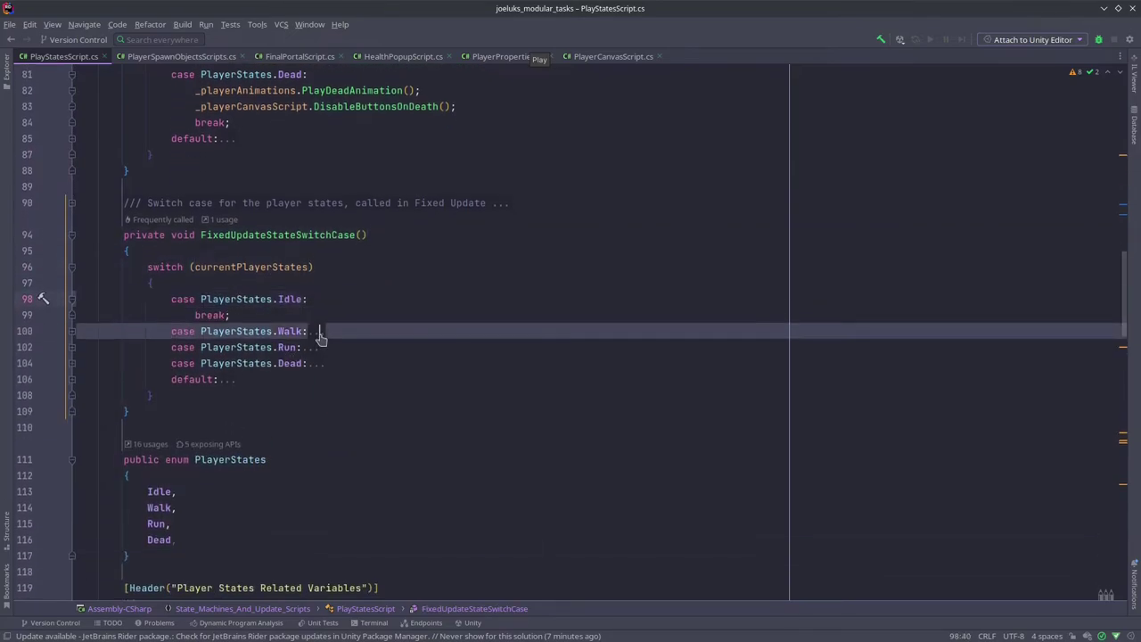
{"action": "left_click", "coordinate": [315, 364]}
{"action": "left_click", "coordinate": [315, 364]}
{"action": "left_click", "coordinate": [317, 394]}
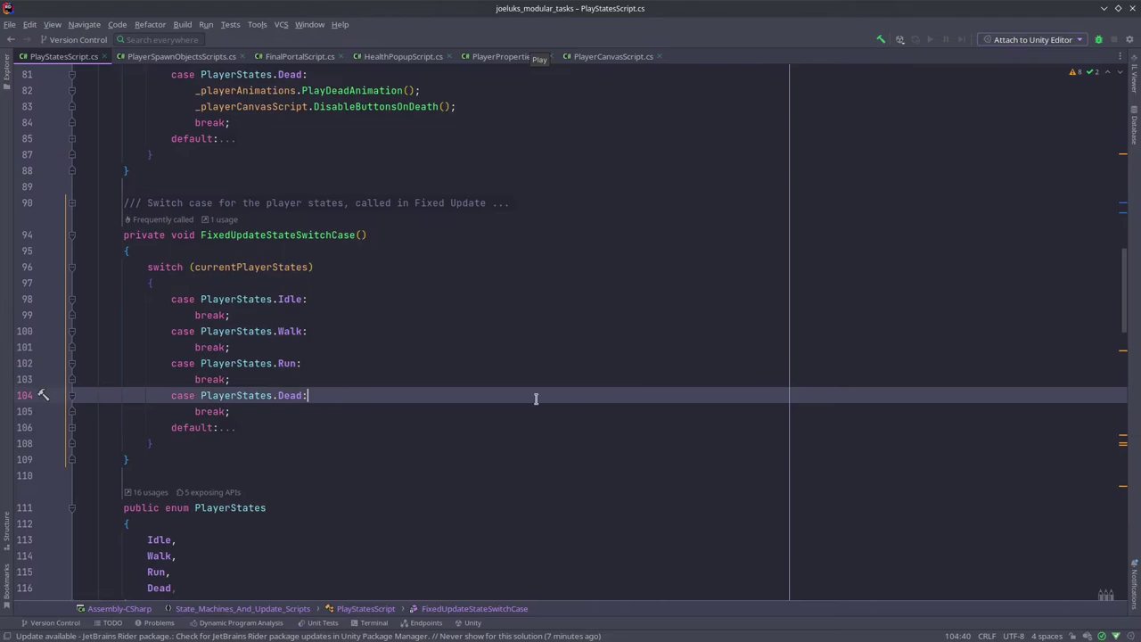
Step: Examine the component and script references declared in the Components, Scripts and Objects region
{"action": "scroll", "coordinate": [571, 407], "scroll_direction": "down", "scroll_amount": 19}
{"action": "scroll", "coordinate": [570, 406], "scroll_direction": "down", "scroll_amount": 11}
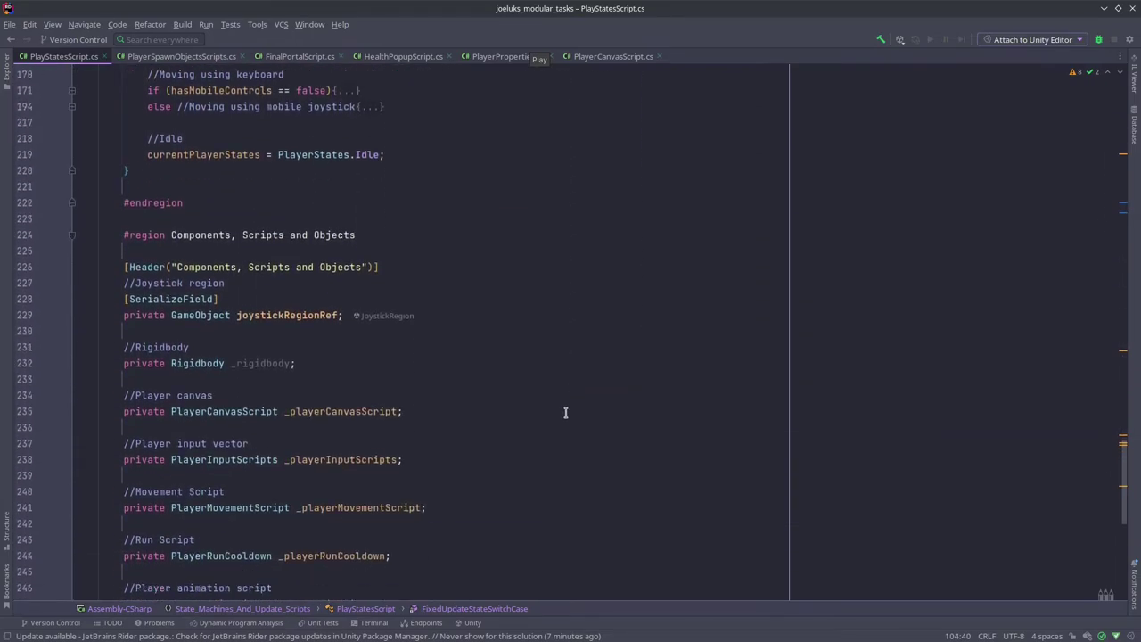
{"action": "left_click_drag", "start_coordinate": [105, 138], "coordinate": [481, 504]}
{"action": "left_click", "coordinate": [481, 504]}
{"action": "scroll", "coordinate": [501, 481], "scroll_direction": "down", "scroll_amount": 5}
Step: Expand the Unity Functions region and its FixedUpdate, Awake and Update methods to examine which functions they call
{"action": "left_click", "coordinate": [217, 466]}
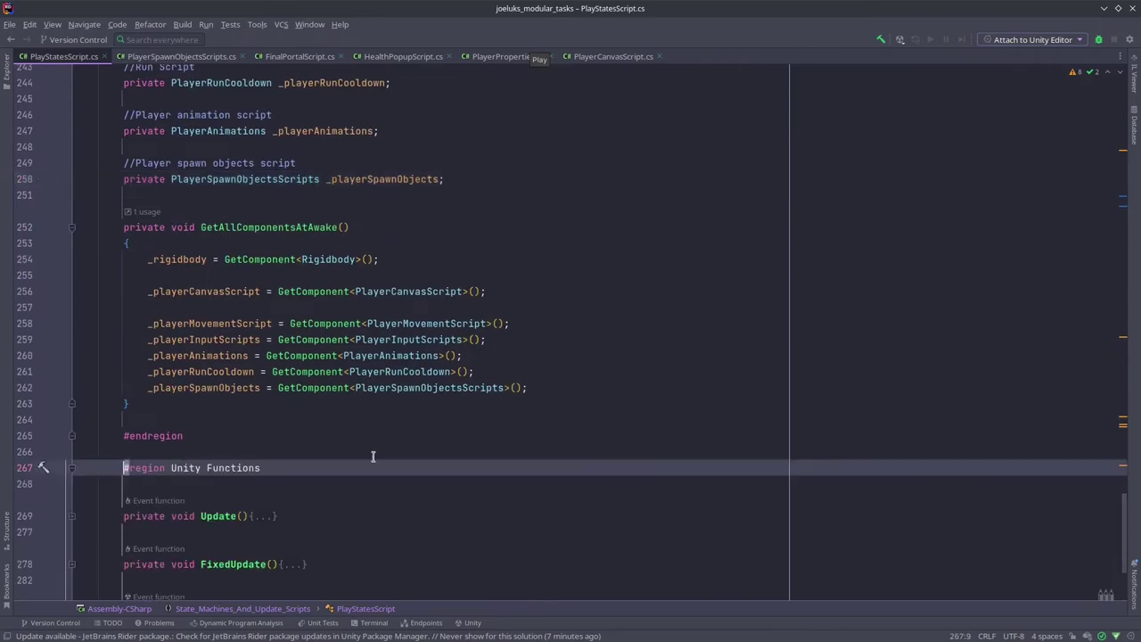
{"action": "scroll", "coordinate": [339, 443], "scroll_direction": "down", "scroll_amount": 3}
{"action": "left_click", "coordinate": [301, 425]}
{"action": "scroll", "coordinate": [277, 426], "scroll_direction": "down", "scroll_amount": 2}
{"action": "left_click", "coordinate": [257, 436]}
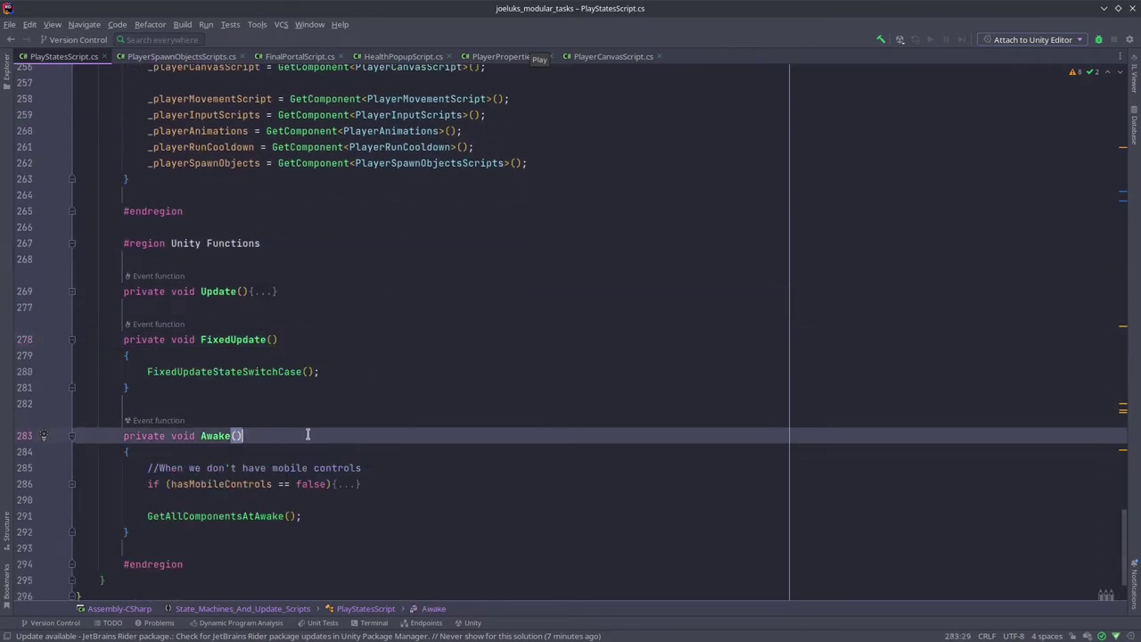
{"action": "left_click", "coordinate": [264, 291]}
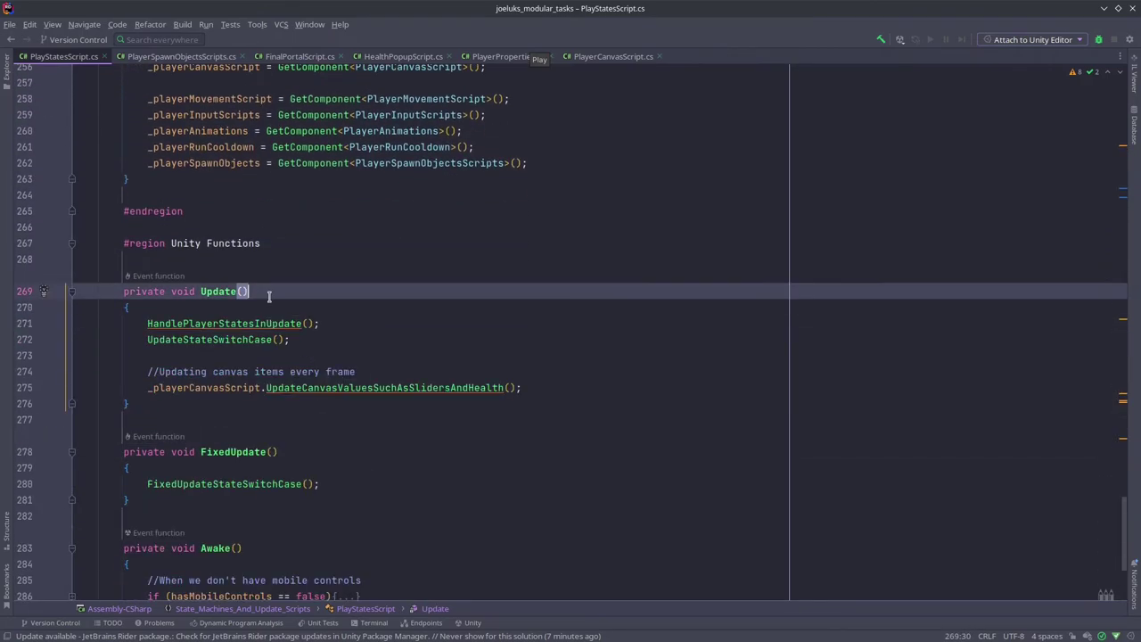
{"action": "left_click", "coordinate": [294, 340]}
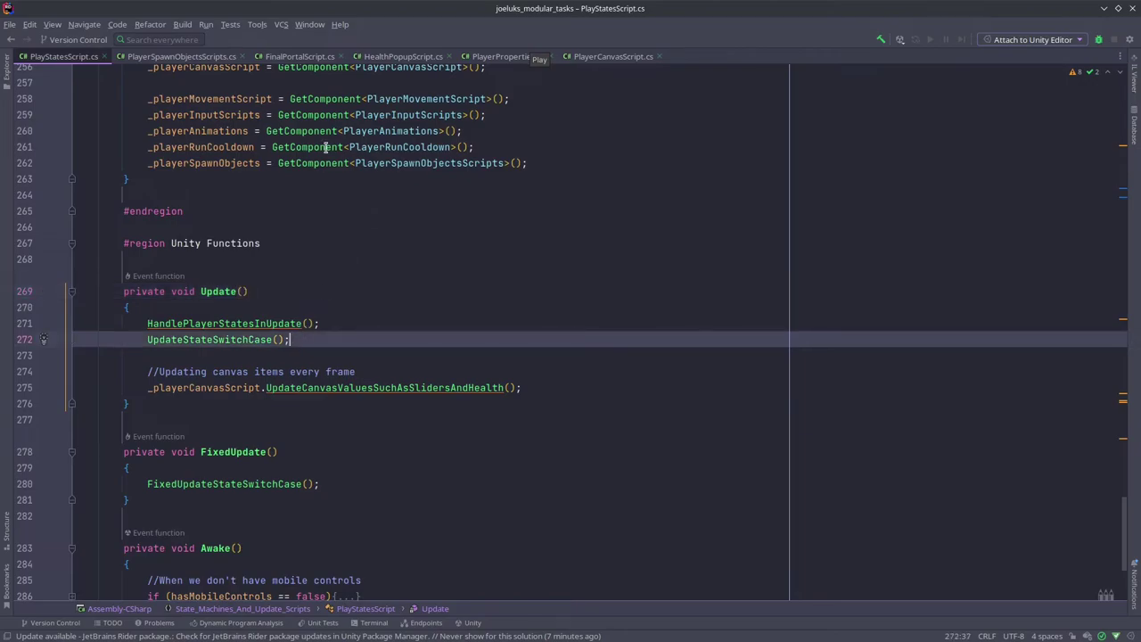
Step: Open PlayerSpawnObjectsScripts.cs and examine its healthPopup reference and SpawnHealthPopup method
{"action": "left_click", "coordinate": [178, 57]}
{"action": "scroll", "coordinate": [232, 256], "scroll_direction": "up", "scroll_amount": 2}
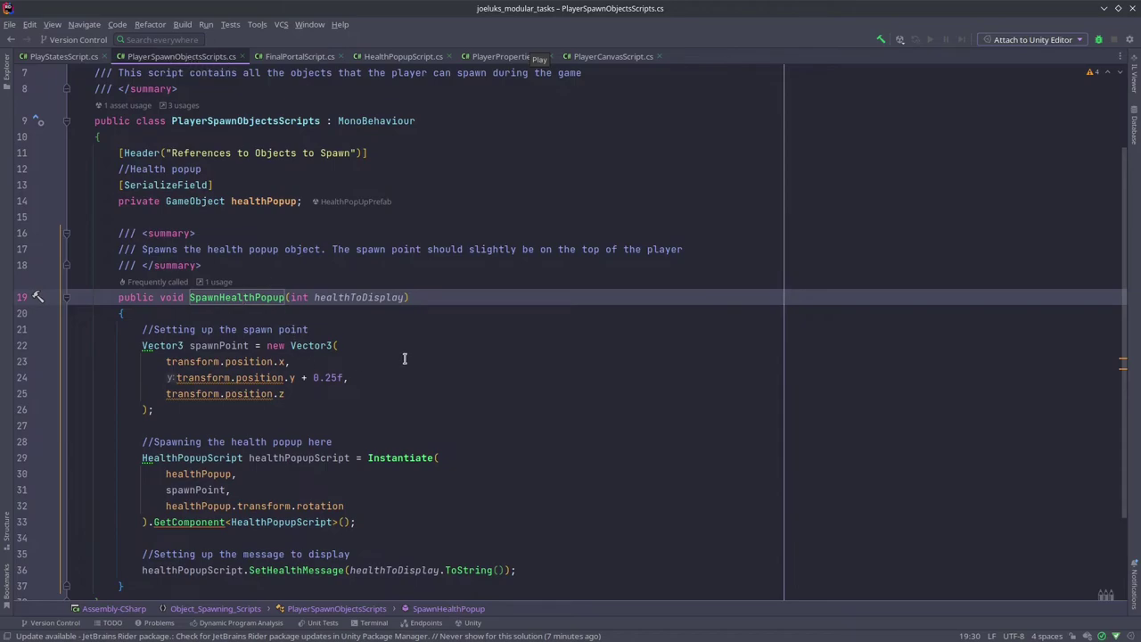
{"action": "scroll", "coordinate": [404, 358], "scroll_direction": "down", "scroll_amount": 2}
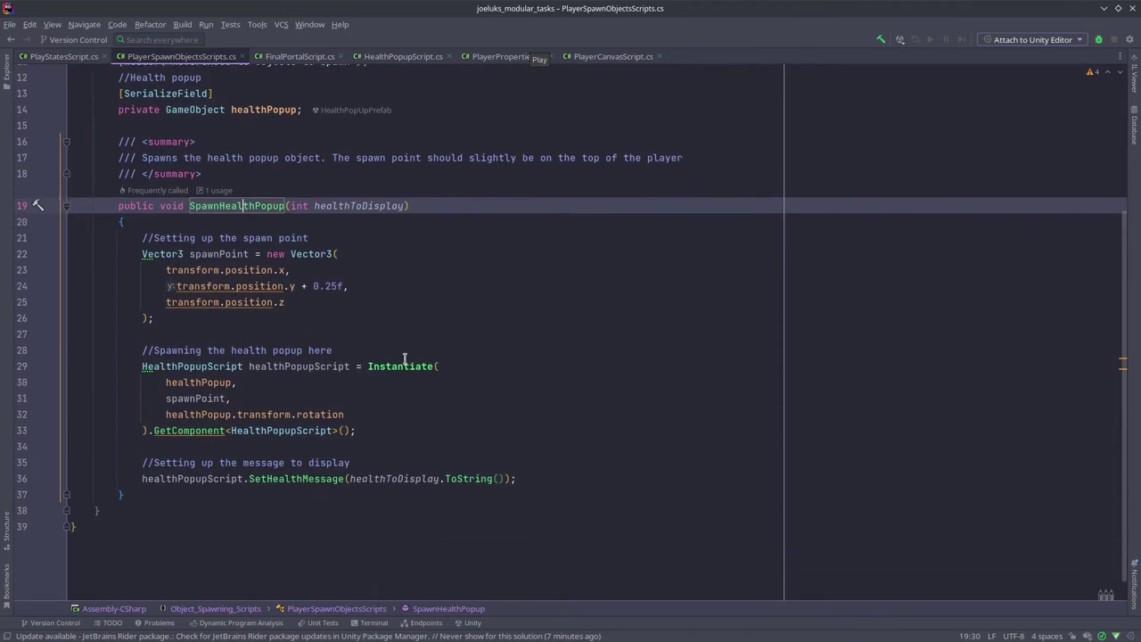
Step: Look through FinalPortalScript.cs, HealthPopupScript.cs and PlayerProperties.cs to review the portal unlocking, health message and player health code
{"action": "left_click", "coordinate": [319, 53]}
{"action": "scroll", "coordinate": [344, 303], "scroll_direction": "up", "scroll_amount": 12}
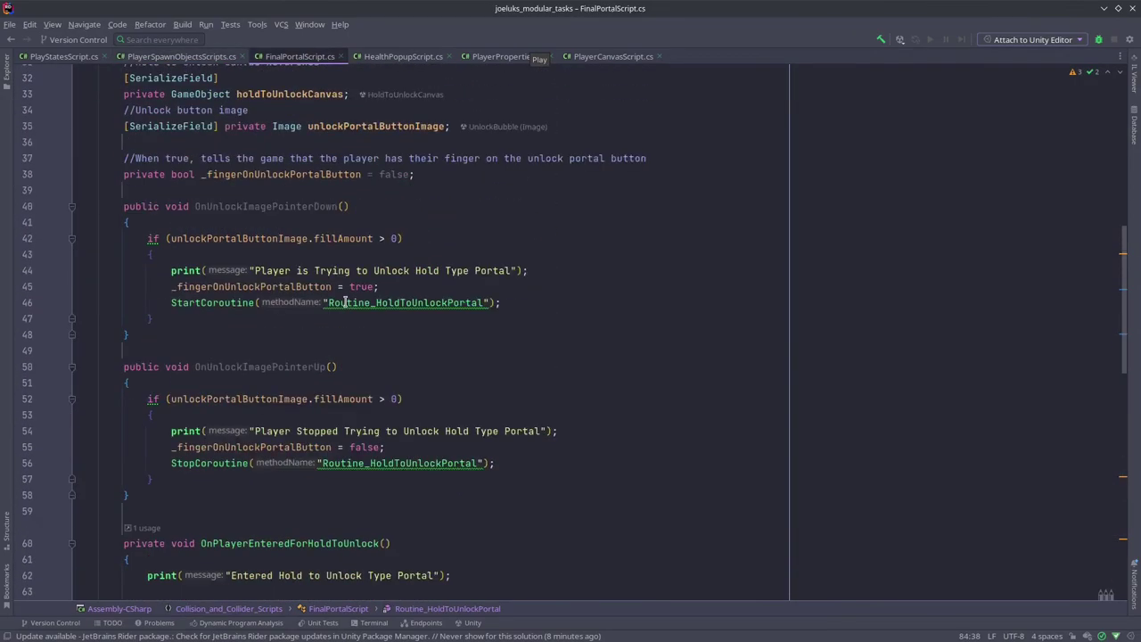
{"action": "scroll", "coordinate": [344, 303], "scroll_direction": "up", "scroll_amount": 2}
{"action": "left_click", "coordinate": [396, 56]}
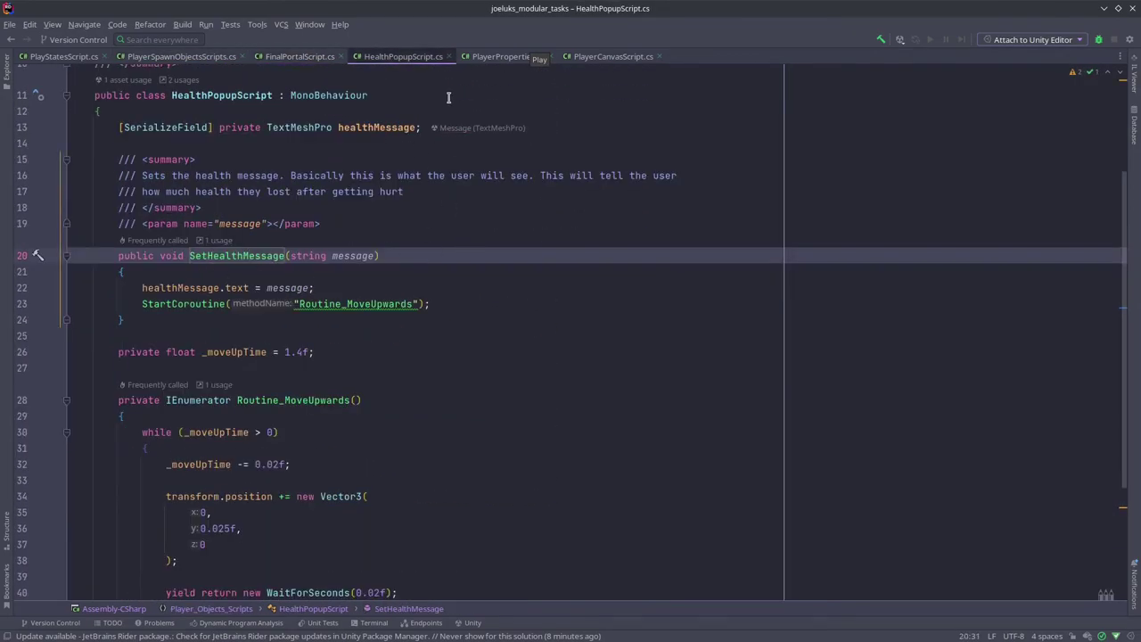
{"action": "left_click", "coordinate": [498, 56]}
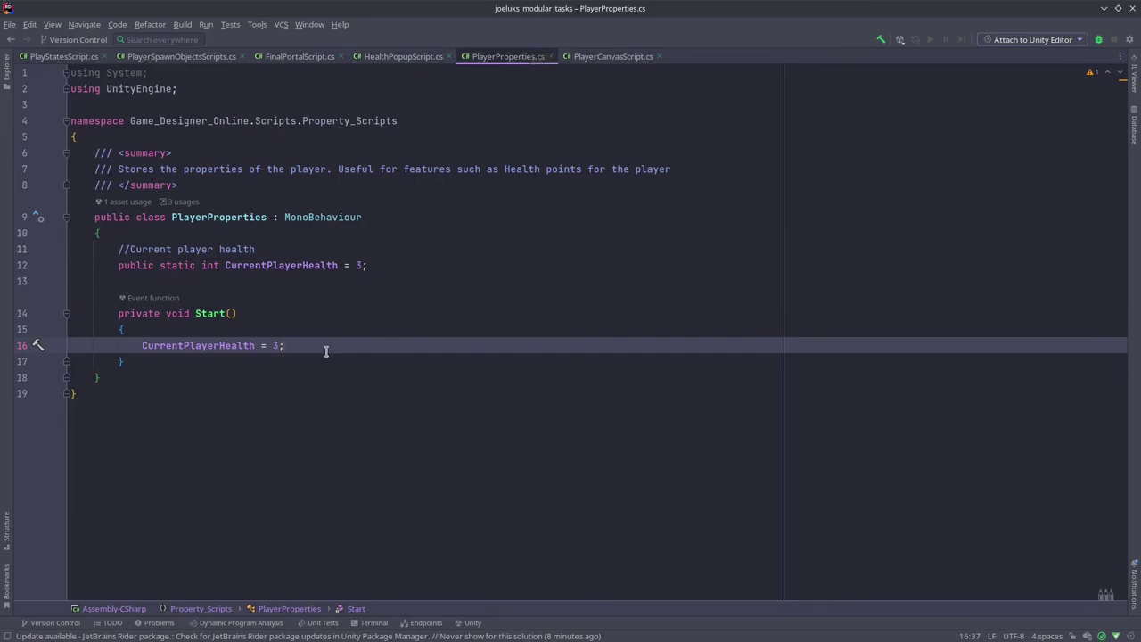
Step: In PlayerCanvasScript.cs, collapse the References to Scripts, Components and GameObjects region and expand the Cooldown Slider region to examine the runCoolDownSlider field
{"action": "left_click", "coordinate": [613, 56]}
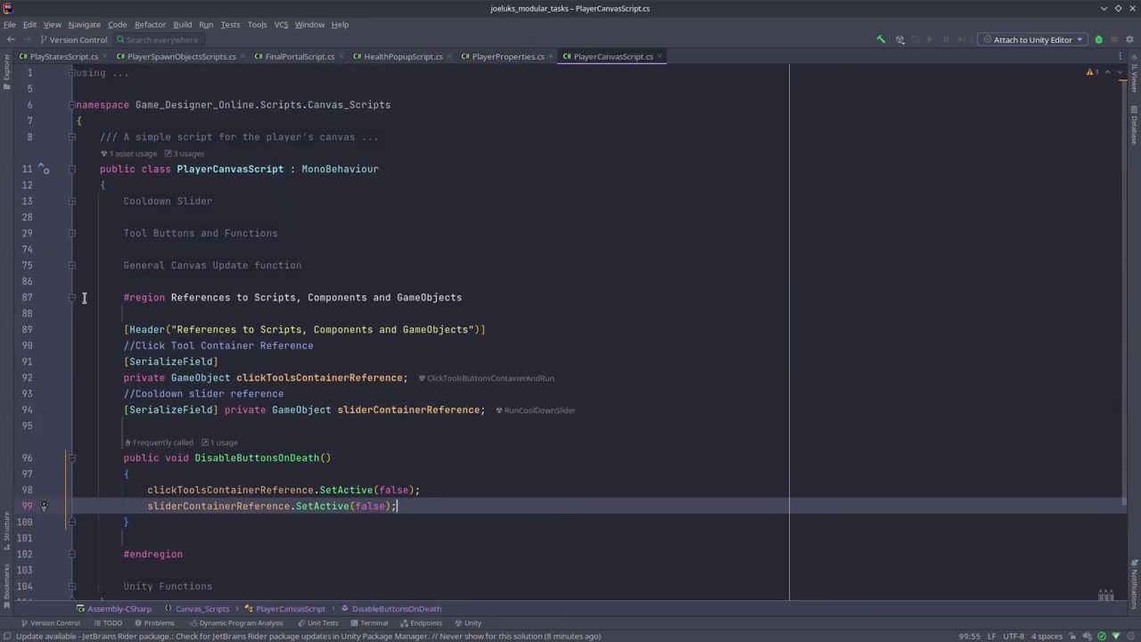
{"action": "left_click", "coordinate": [71, 297]}
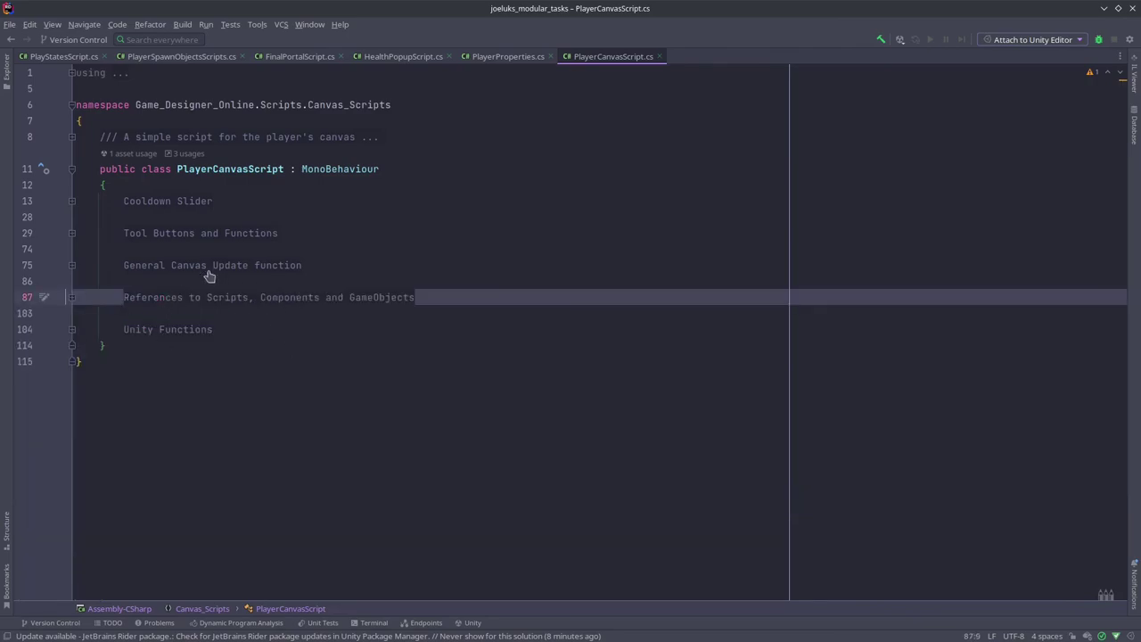
{"action": "left_click", "coordinate": [187, 202]}
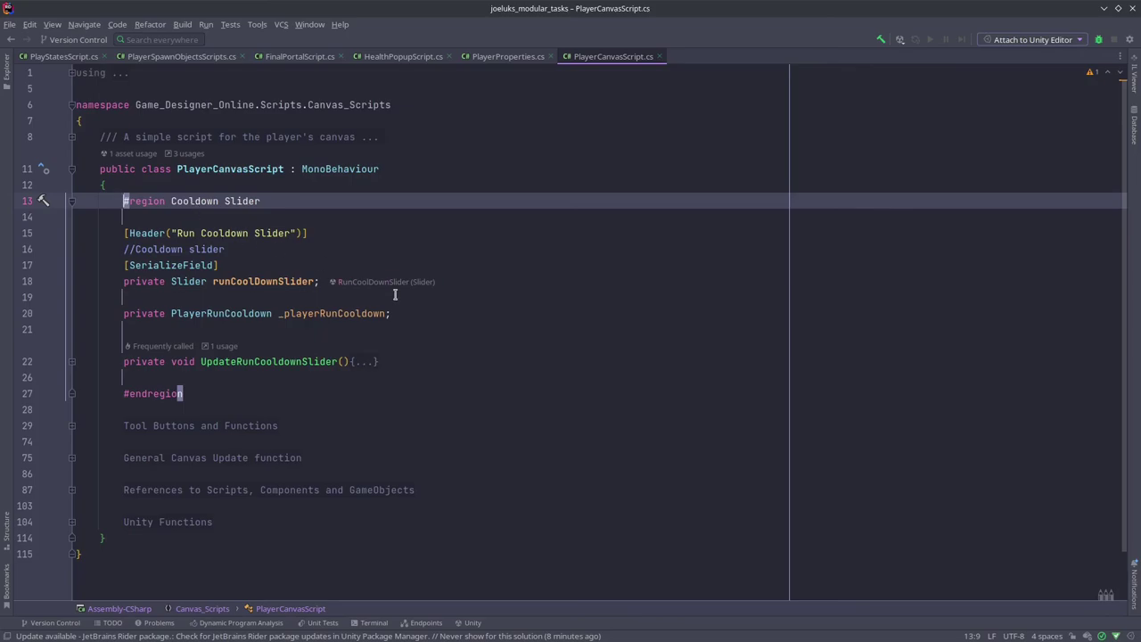
{"action": "scroll", "coordinate": [394, 294], "scroll_direction": "down", "scroll_amount": 1}
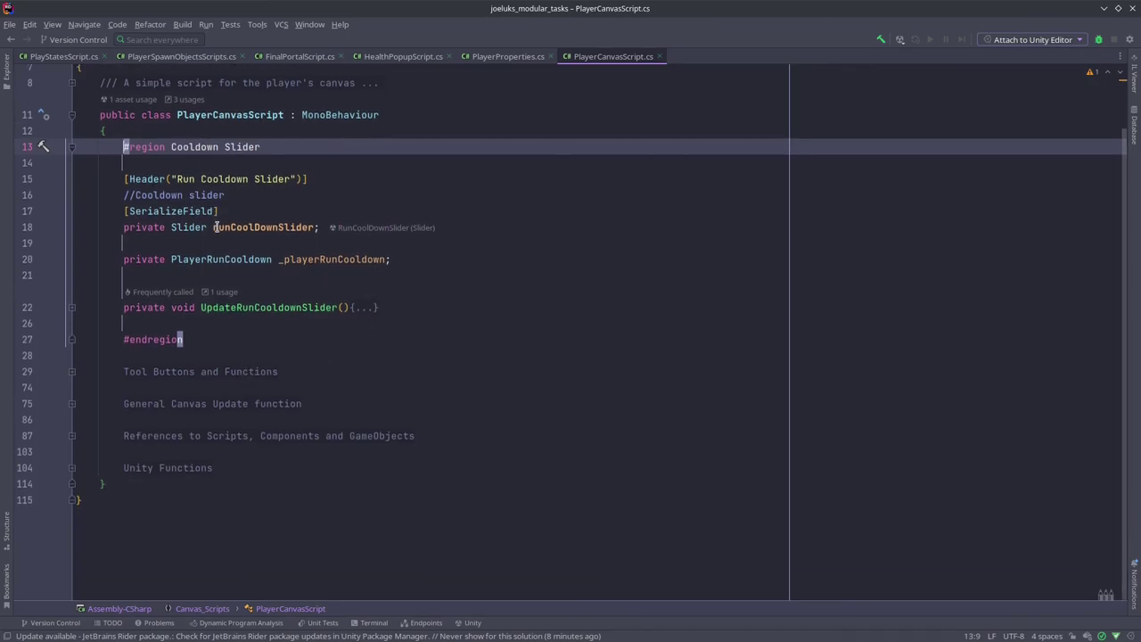
{"action": "left_click_drag", "start_coordinate": [214, 227], "coordinate": [318, 227]}
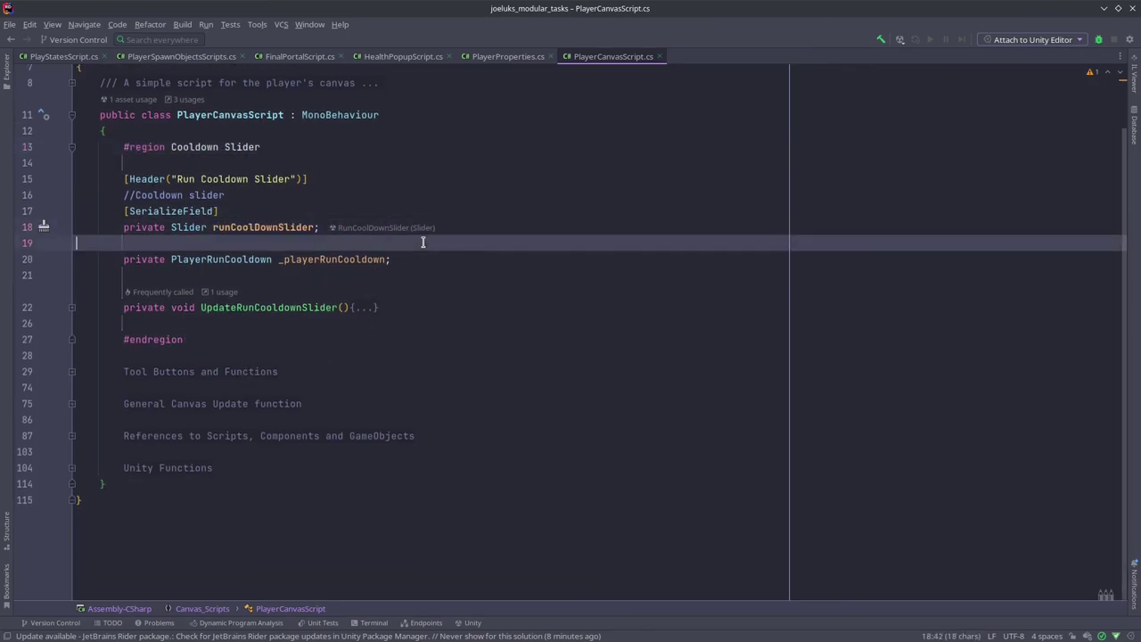